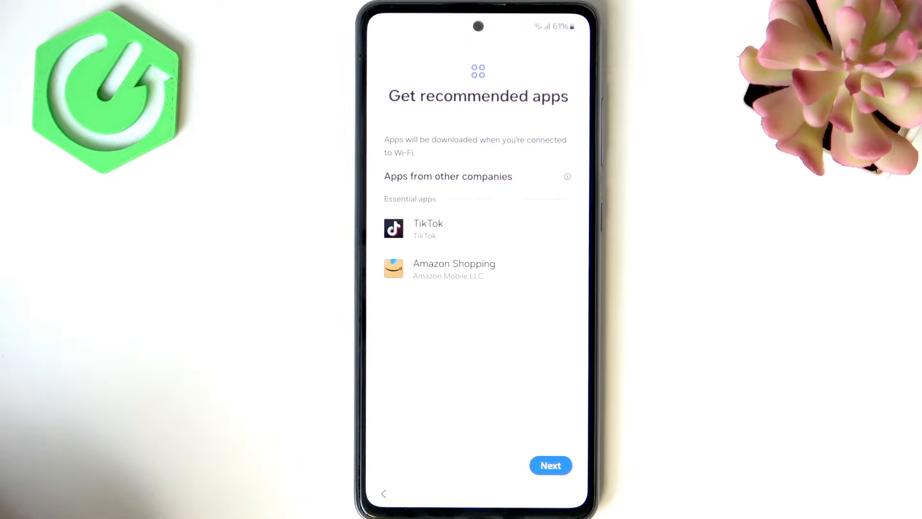
Continue past the recommended apps page and finish the phone's initial setup.
left_click(551, 465)
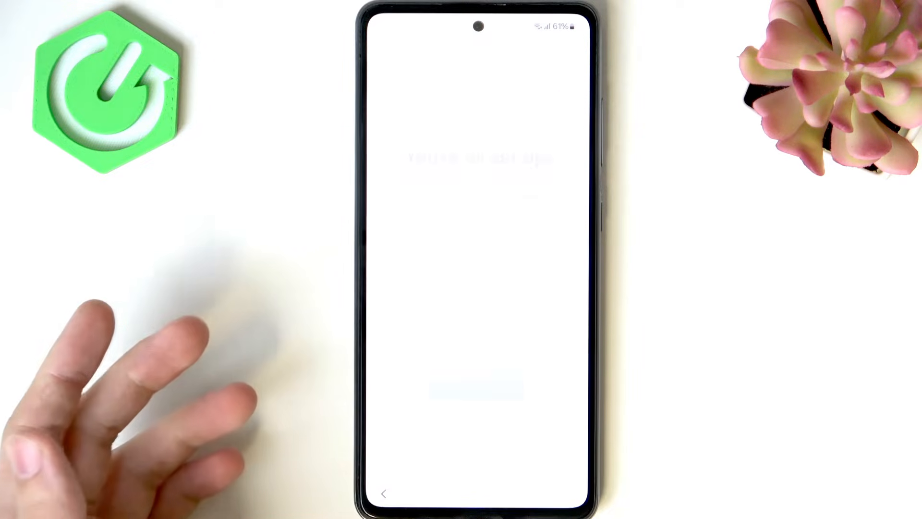
left_click(476, 440)
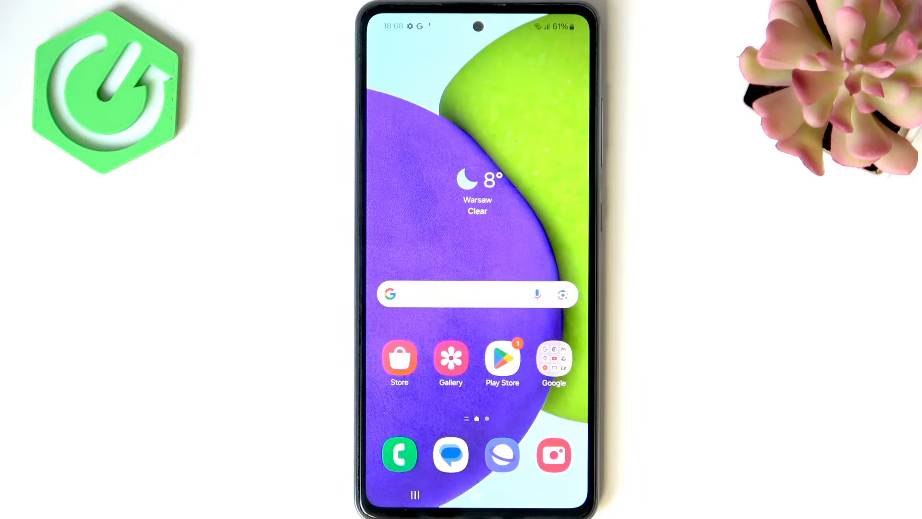
Open the software information under About phone in the phone's Settings and examine the version, build and service provider details.
left_click_drag(443, 345, 423, 241)
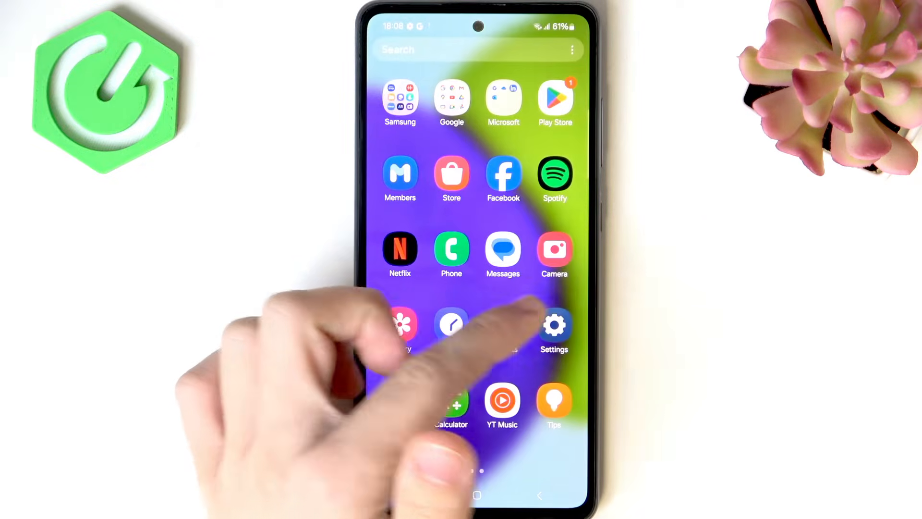
left_click(554, 324)
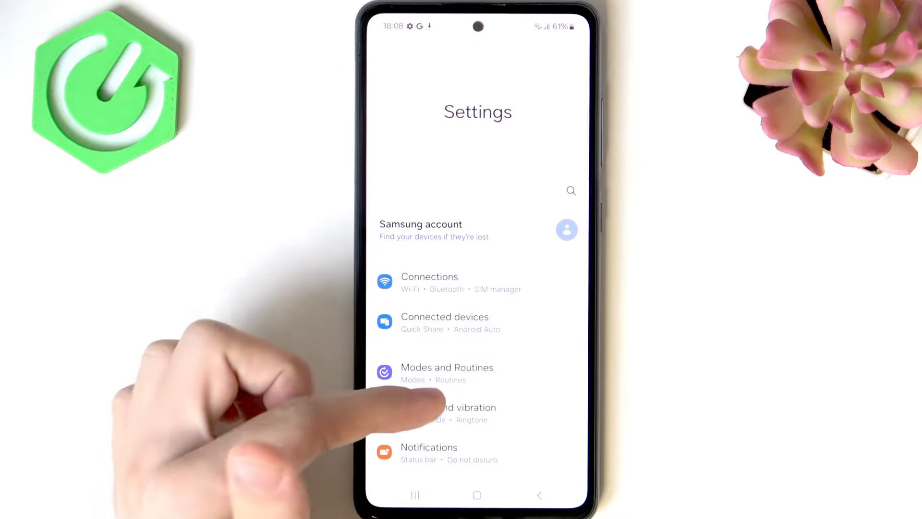
left_click_drag(442, 402, 372, 232)
left_click_drag(353, 308, 381, 227)
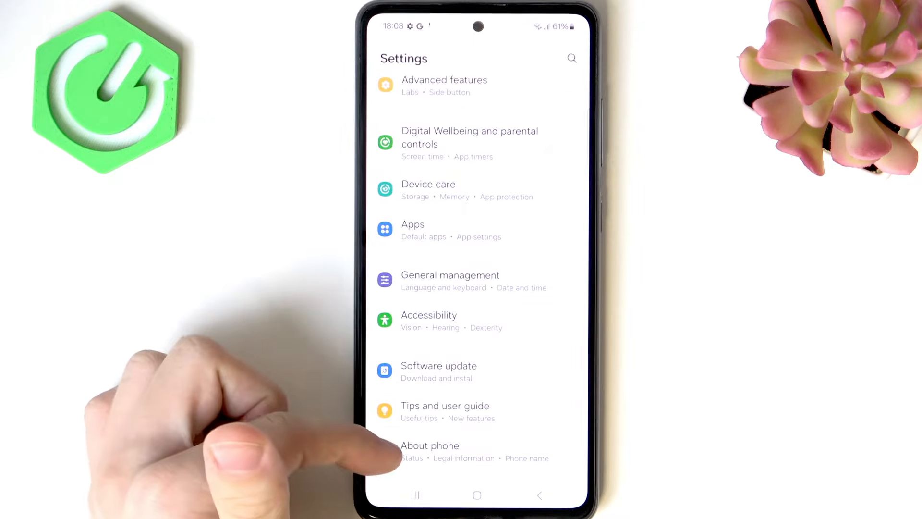
left_click(403, 452)
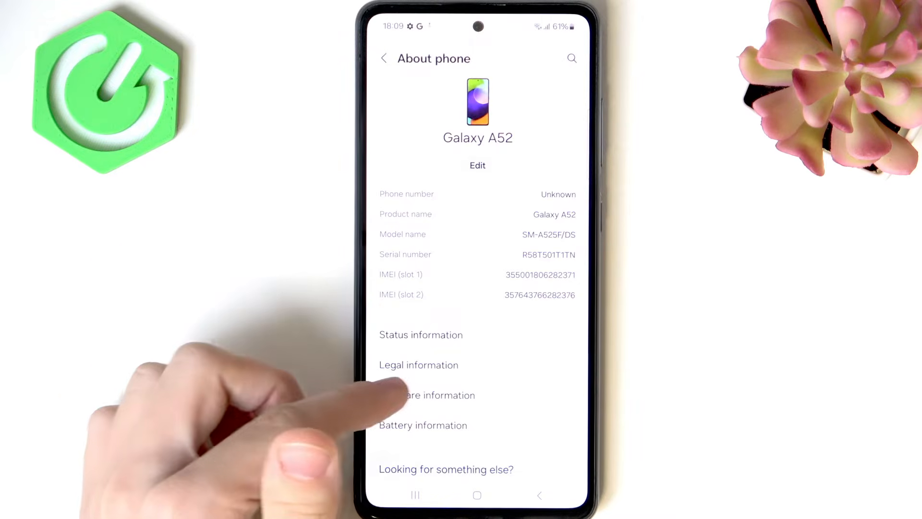
left_click(422, 395)
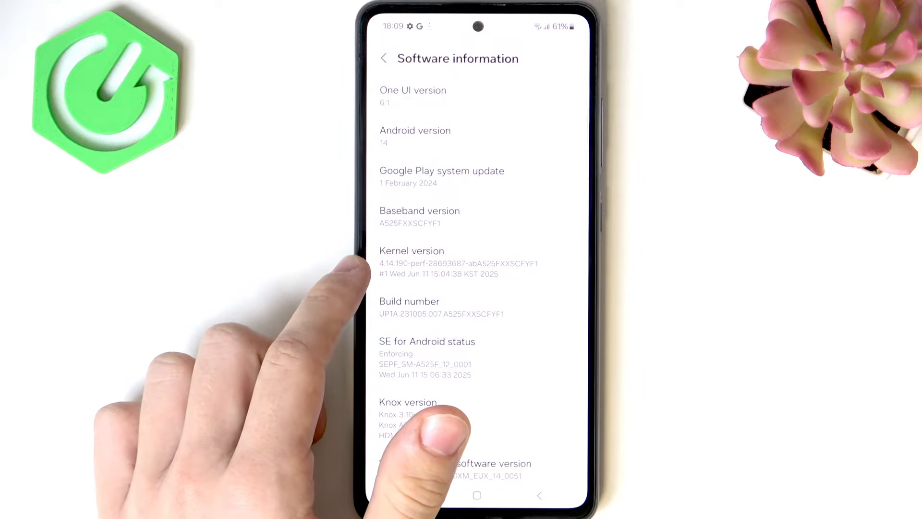
left_click(490, 303)
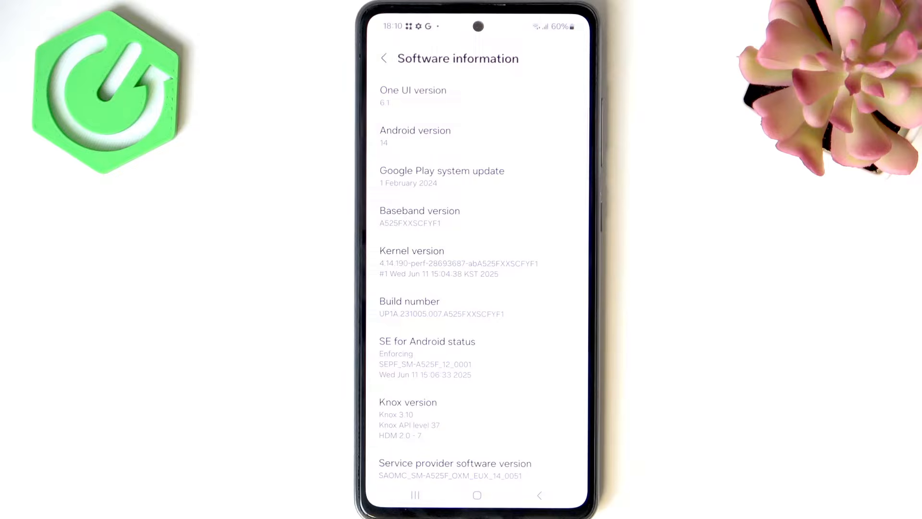
scroll(526, 288, "down", 1)
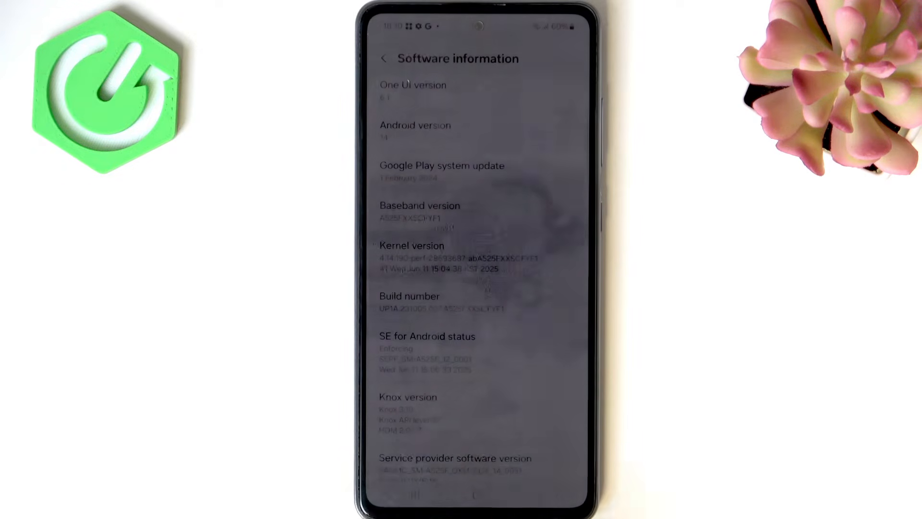
left_click(480, 365)
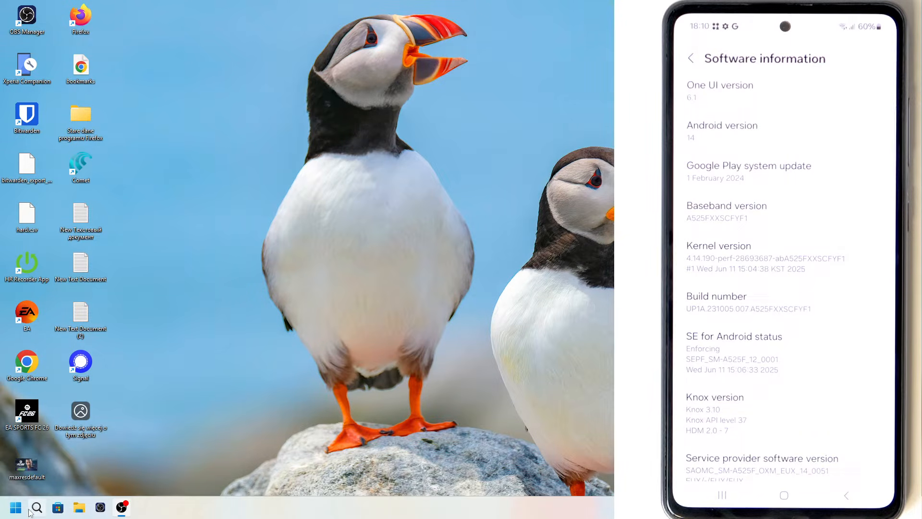
Switch to the computer and launch Google Chrome.
left_click(28, 509)
type("chrome")
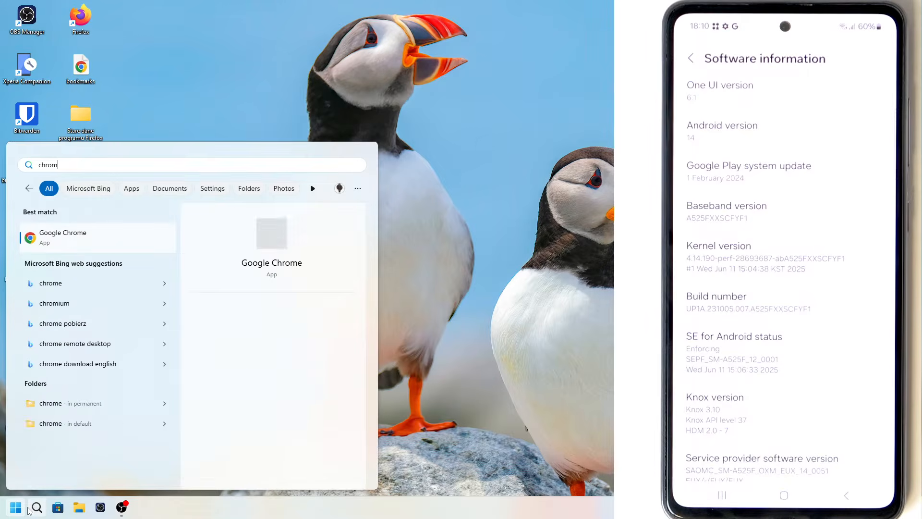
key("Return")
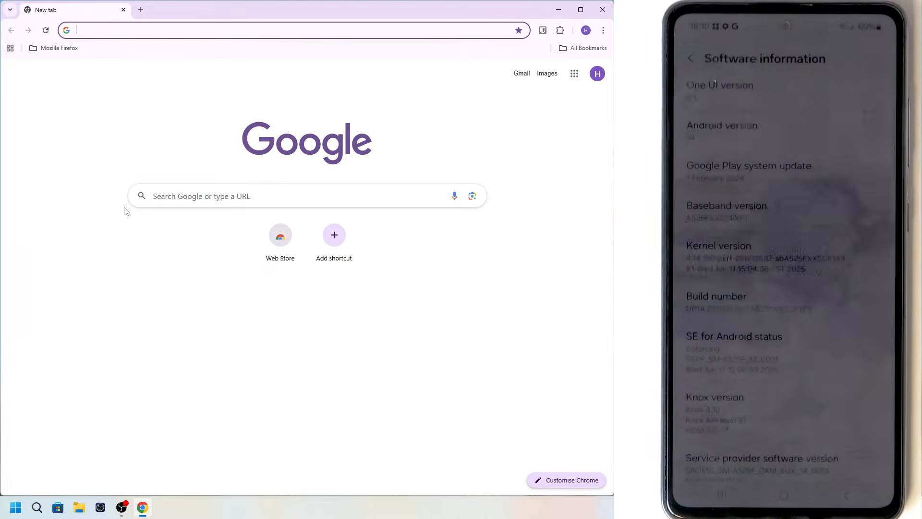
Search the web for "a525f firmware" and open the SamFw firmware page for the SM-A525F.
type("a525f firm")
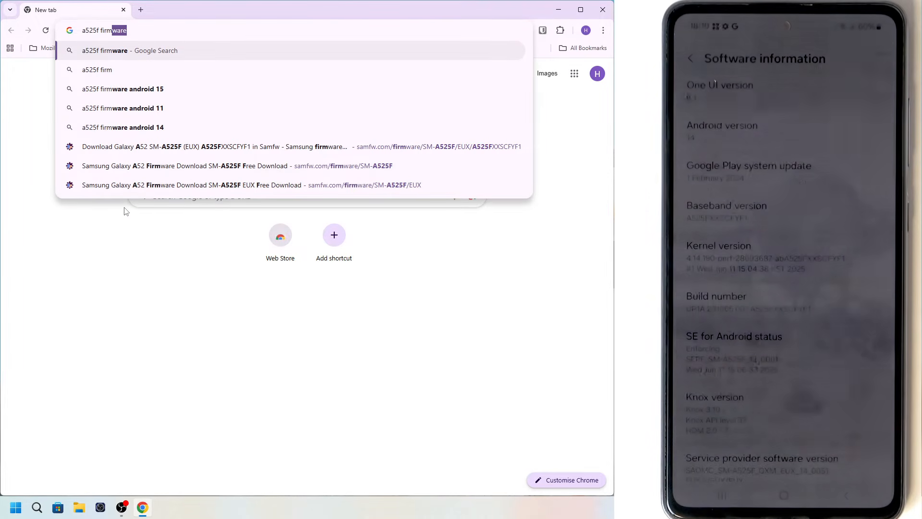
left_click(113, 51)
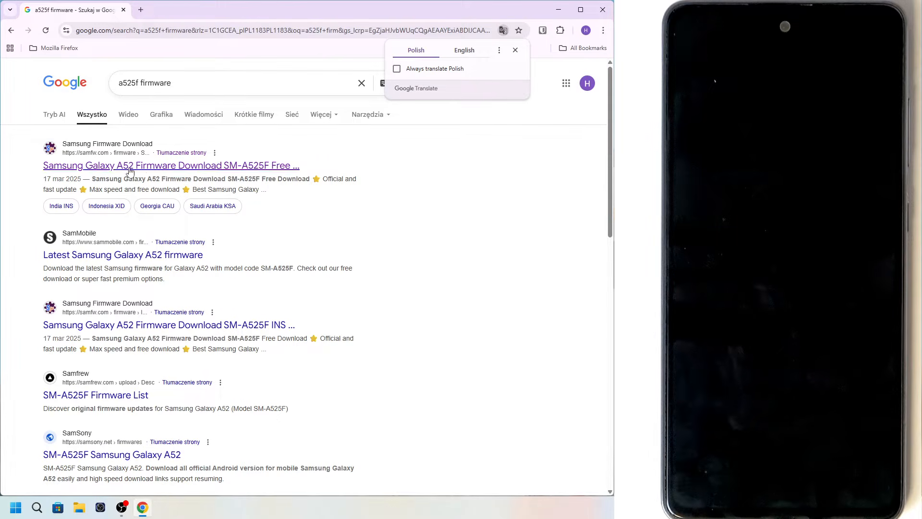
left_click(171, 166)
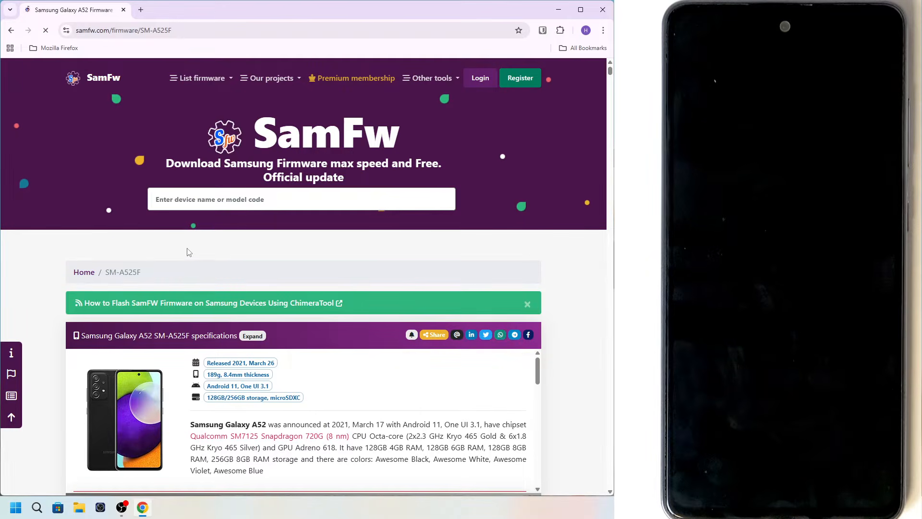
Open the EUX region's firmware list for the SM-A525F and compare the Bit/SW revisions of the listed versions.
scroll(188, 252, "down", 8)
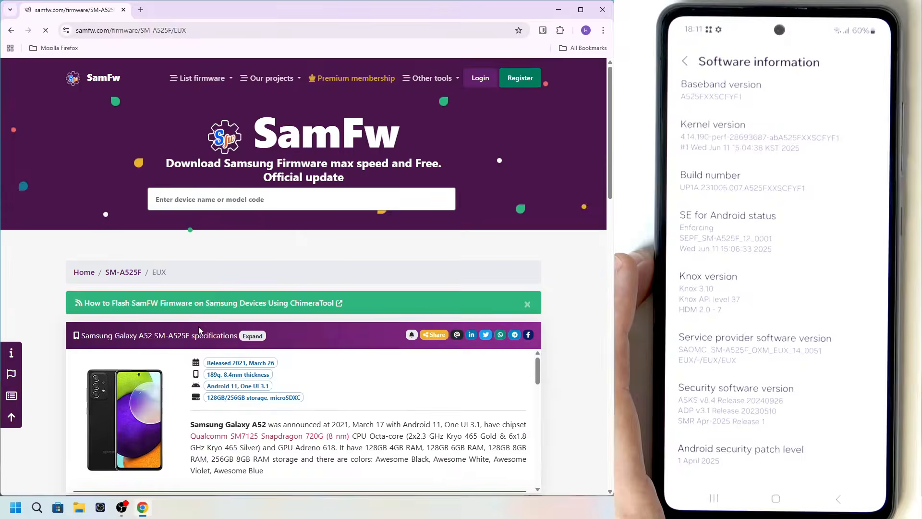
scroll(232, 348, "down", 7)
scroll(232, 347, "down", 2)
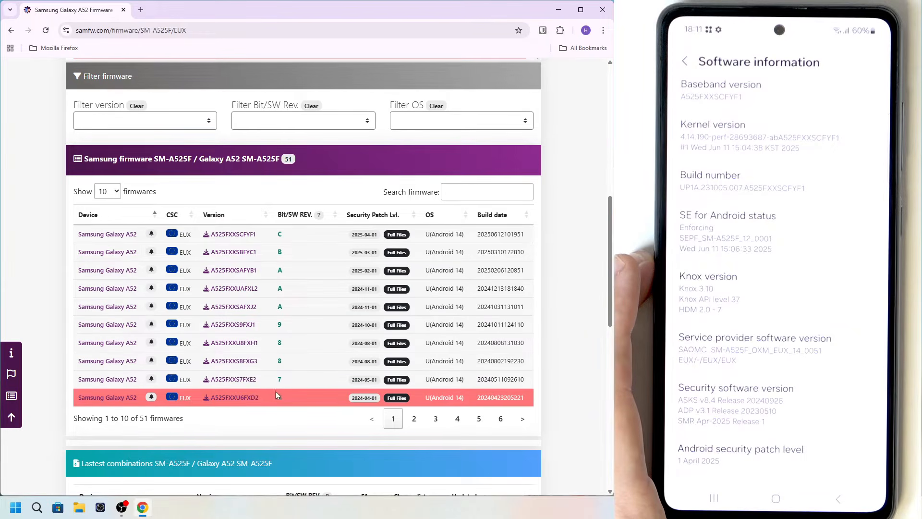
double_click(280, 361)
left_click(292, 357)
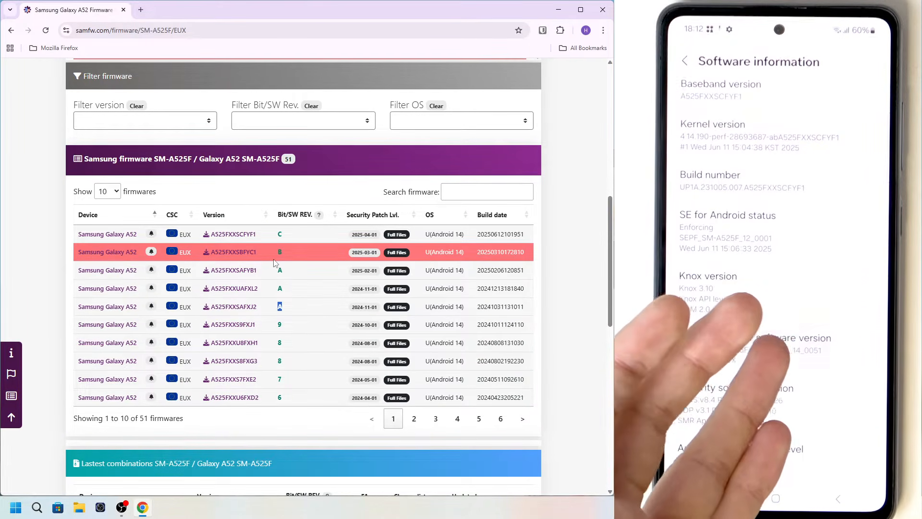
left_click(278, 239)
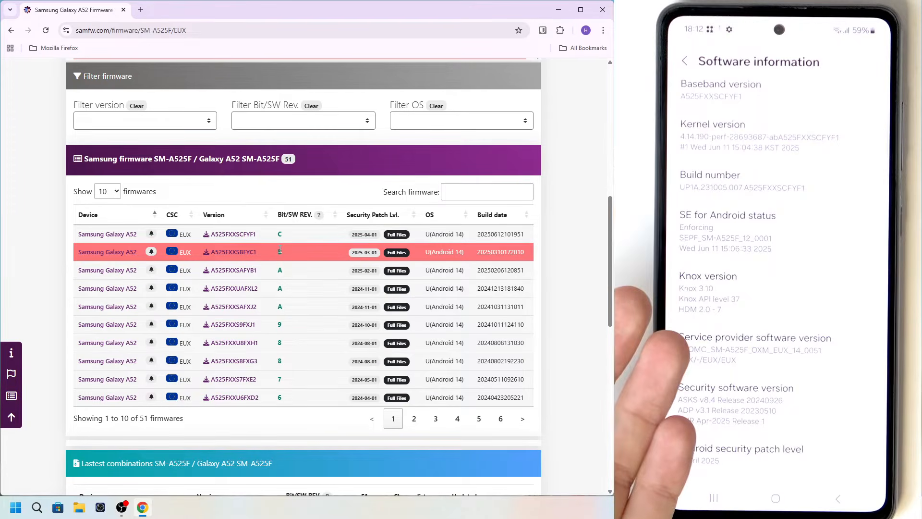
Open the A525FXXSCFYF1 firmware page and start downloading the full firmware from the SamFw server.
left_click(242, 238)
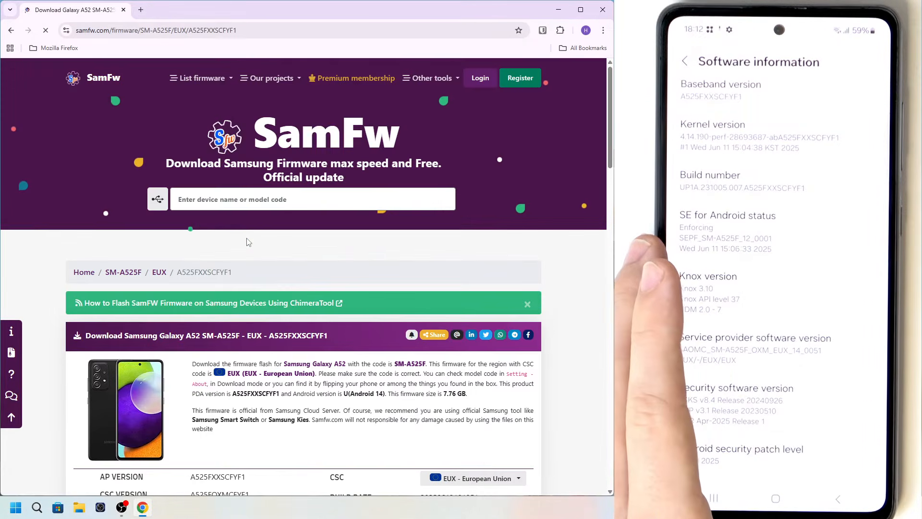
scroll(245, 264, "down", 4)
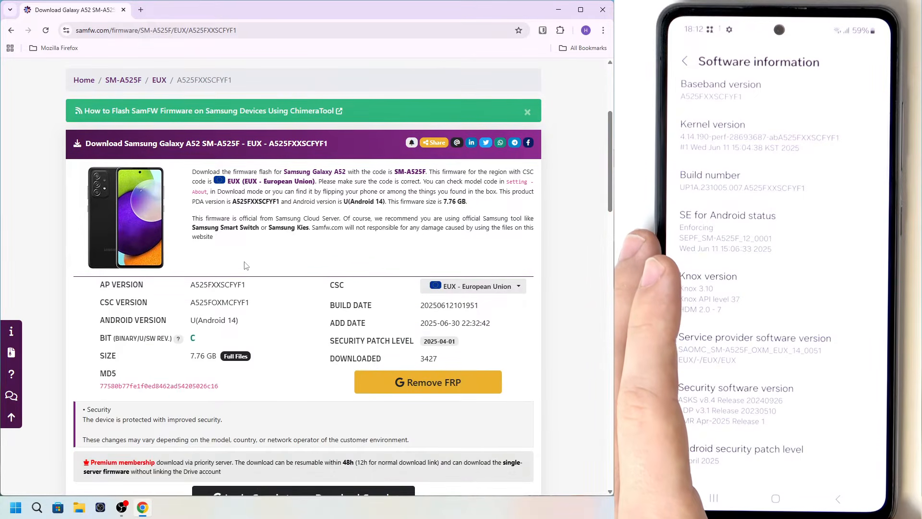
scroll(245, 265, "down", 5)
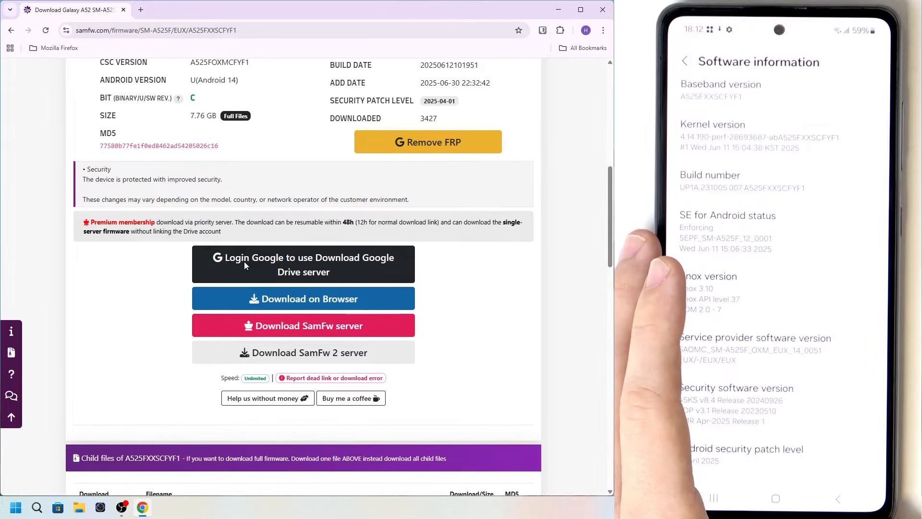
left_click(299, 326)
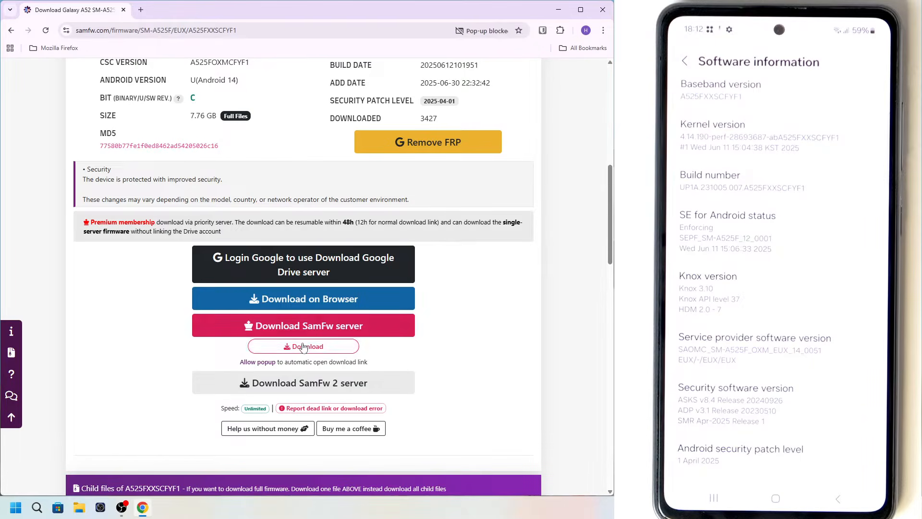
left_click(304, 347)
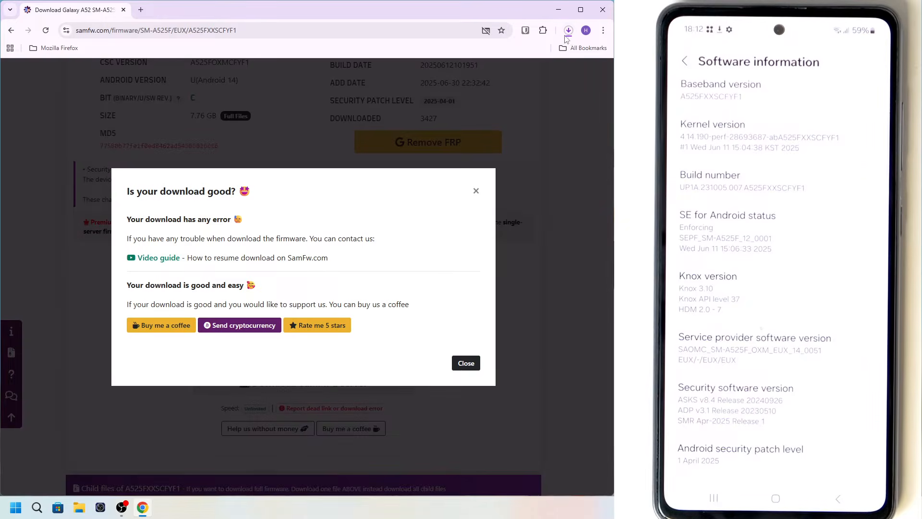
Cancel the running download of the SM-A525F EUX firmware zip.
left_click(567, 32)
mouse_move(524, 85)
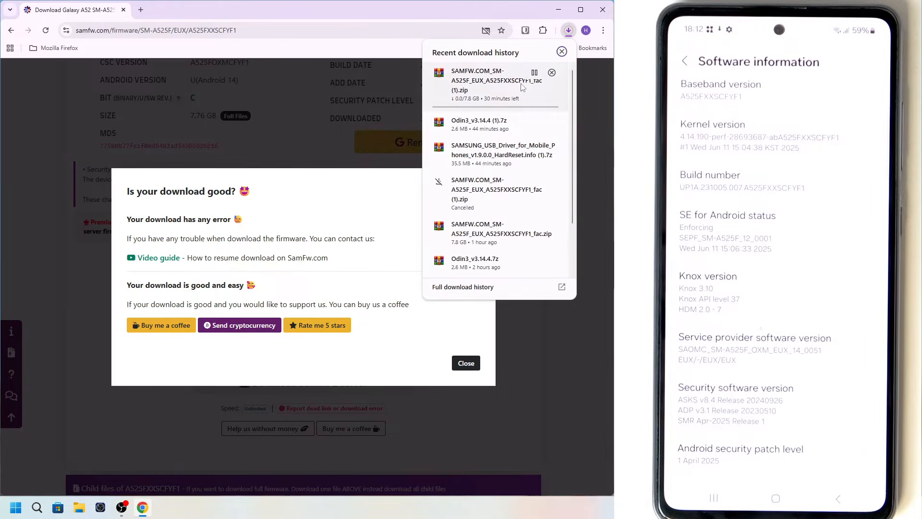
left_click(551, 73)
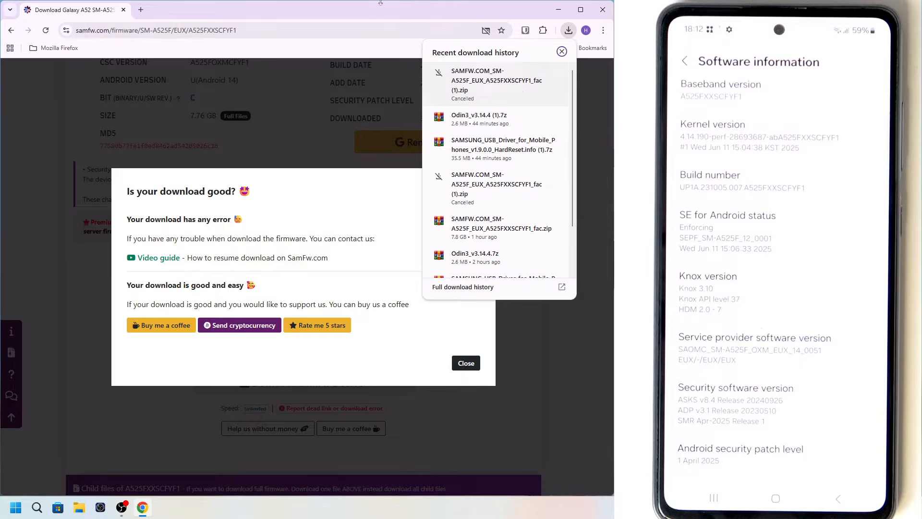
Open the hardreset.info website in a new browser tab.
left_click(141, 10)
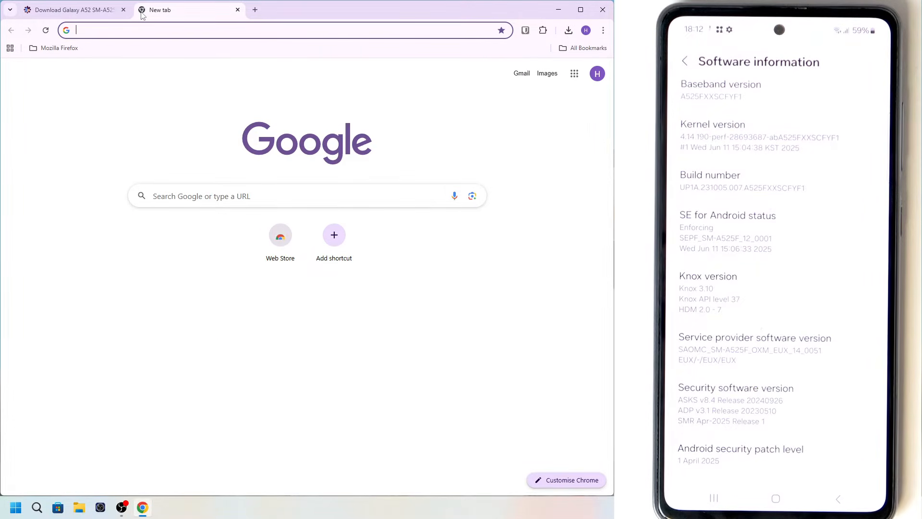
type("hrdr")
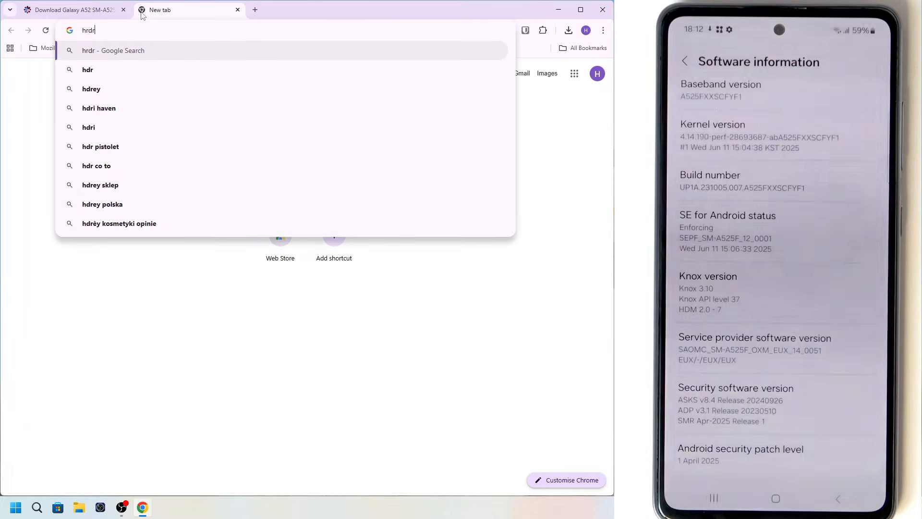
key("BackSpace")
key("BackSpace")
type("a\\")
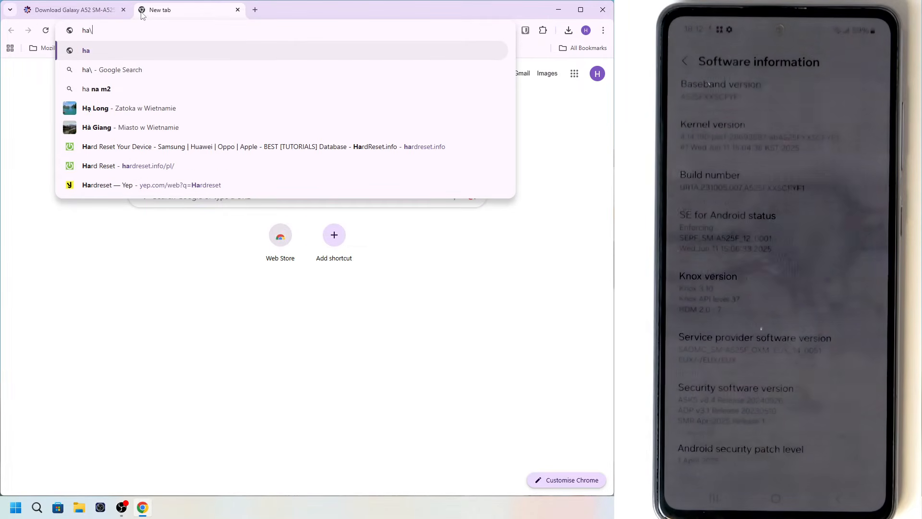
key("BackSpace")
type("rdreset.info")
key("Return")
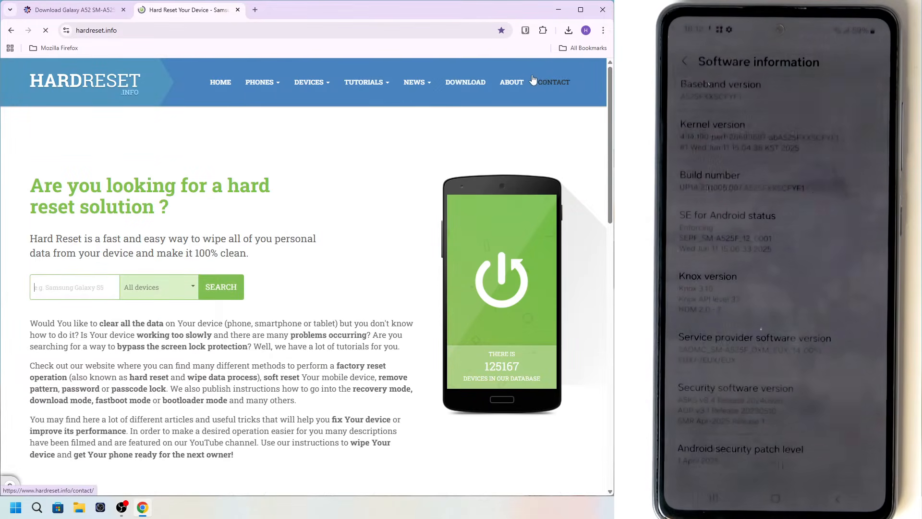
Open the Download section of hardreset.info and close the advertising tab.
left_click(465, 88)
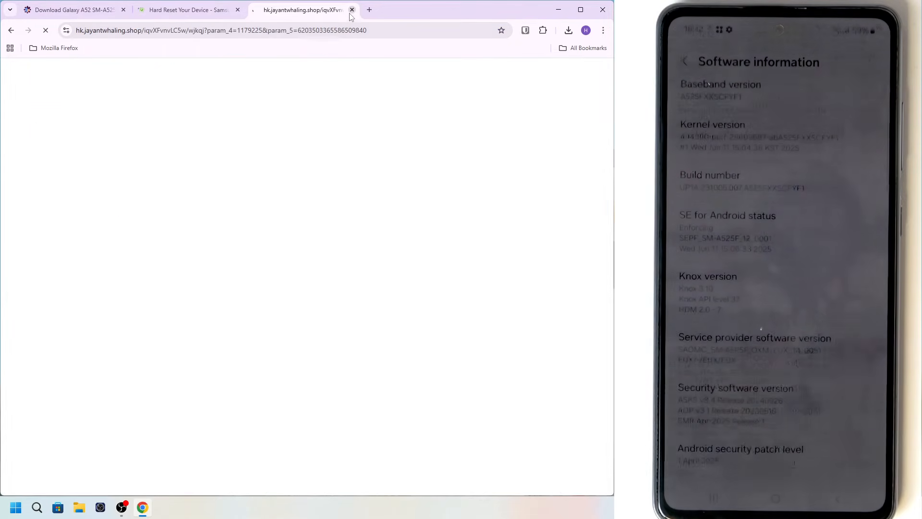
left_click(350, 10)
left_click(377, 120)
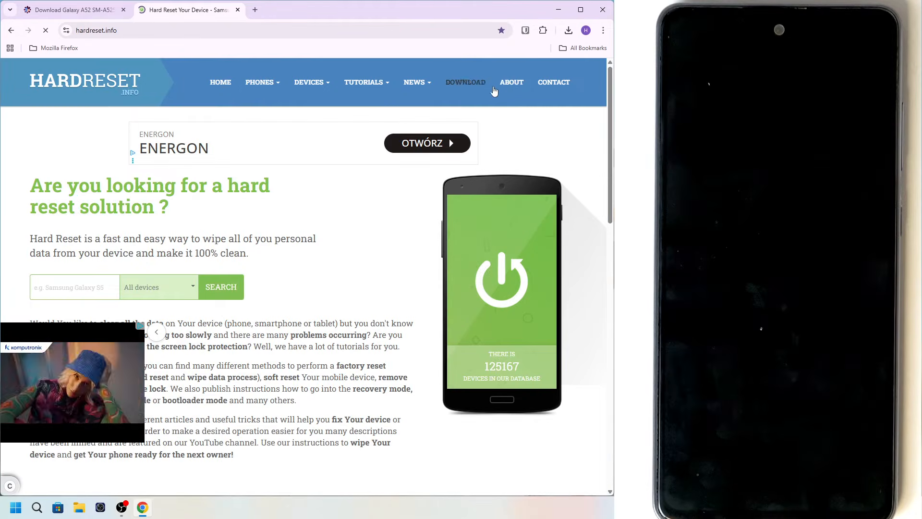
left_click(460, 88)
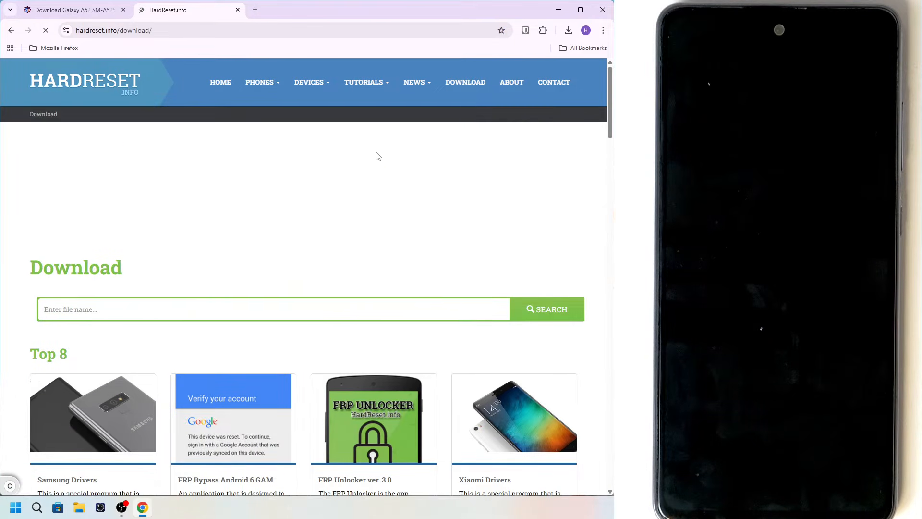
Find Samsung Drivers among the Top 8 downloads and open its download page.
scroll(171, 173, "down", 3)
scroll(121, 304, "down", 2)
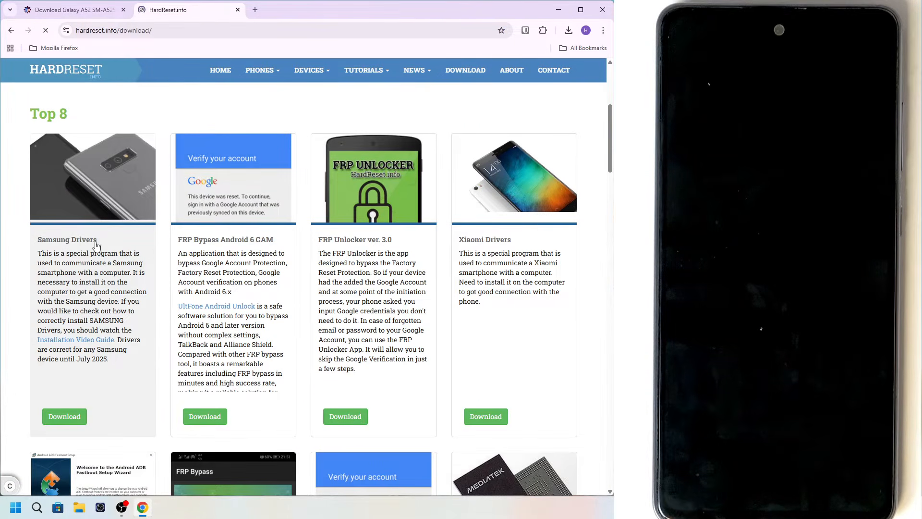
scroll(72, 247, "up", 1)
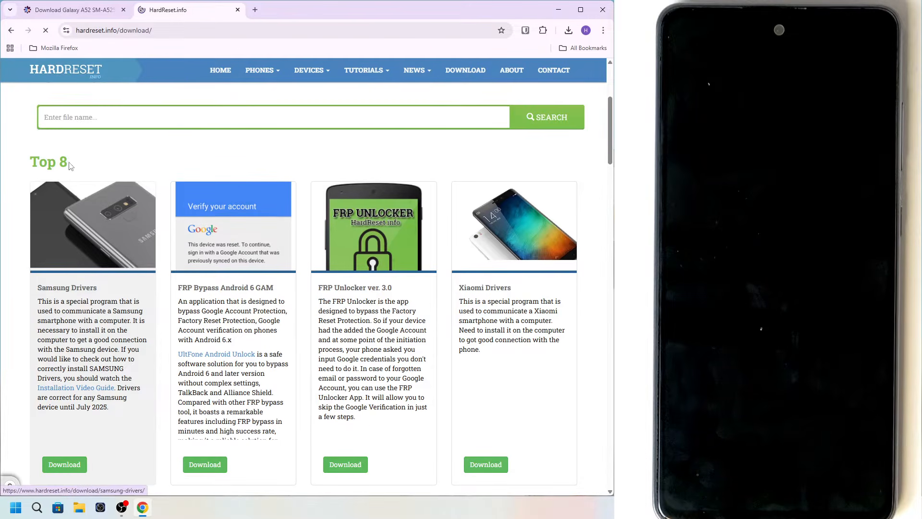
left_click(60, 118)
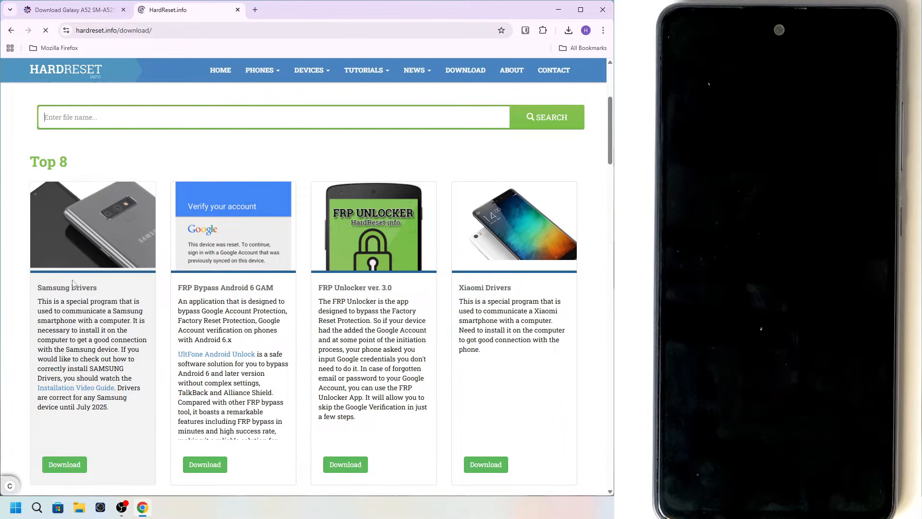
left_click(60, 468)
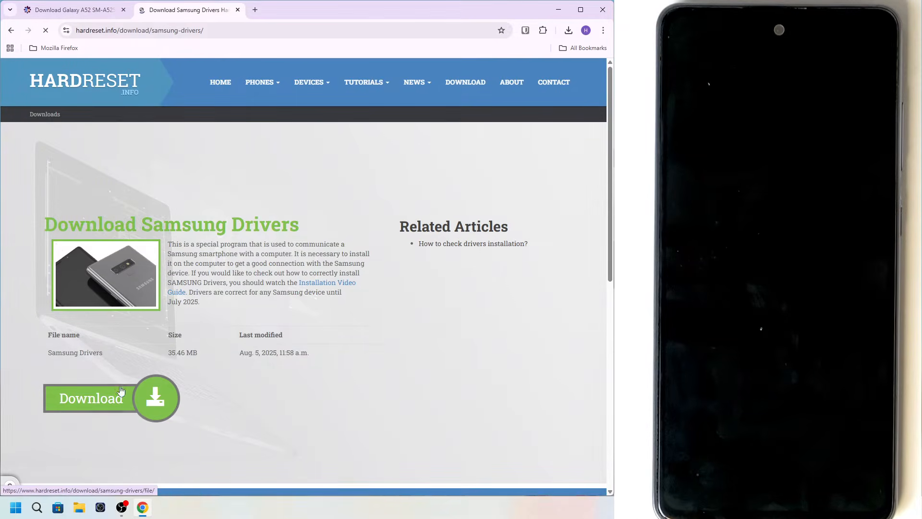
Download the Samsung Drivers archive, close the advertising tab, and check the file in the browser's download history.
left_click(143, 407)
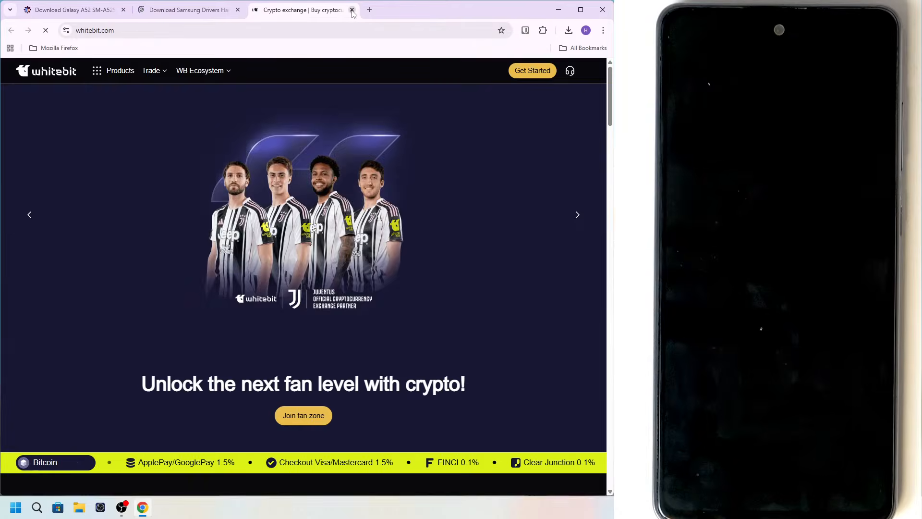
left_click(352, 10)
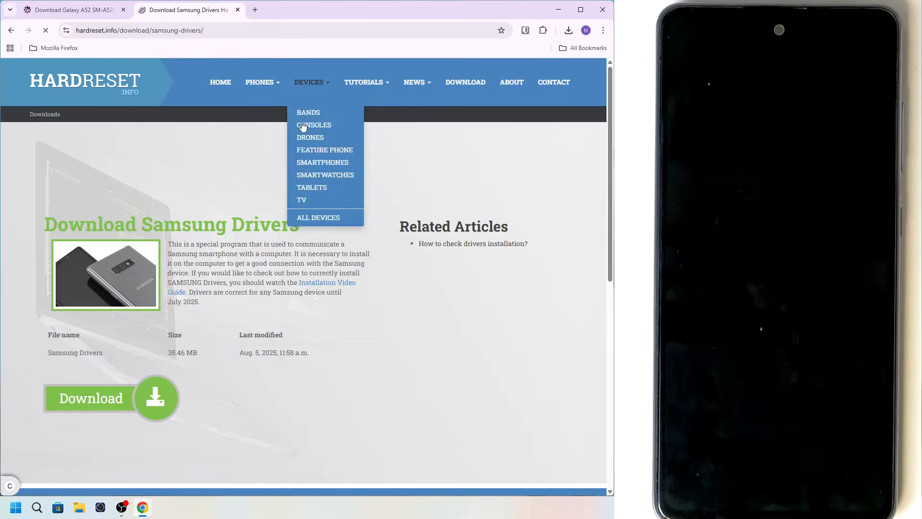
left_click(143, 392)
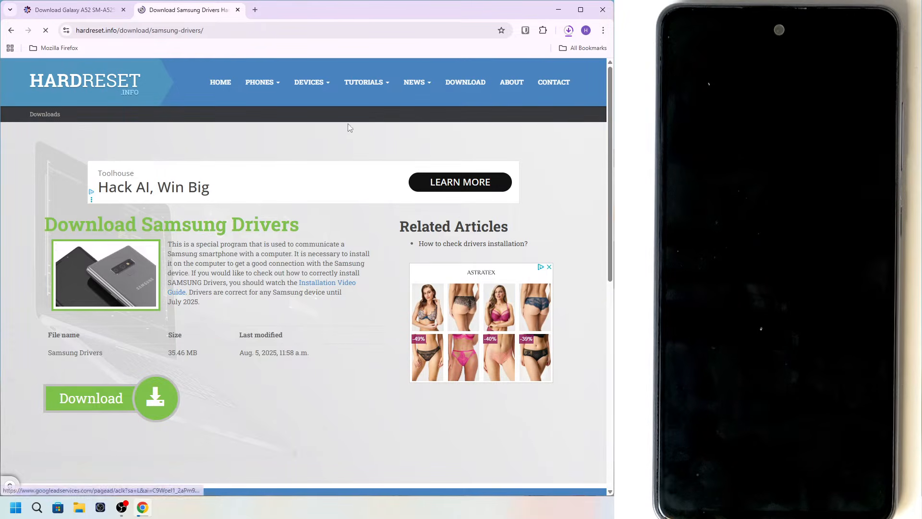
left_click(568, 30)
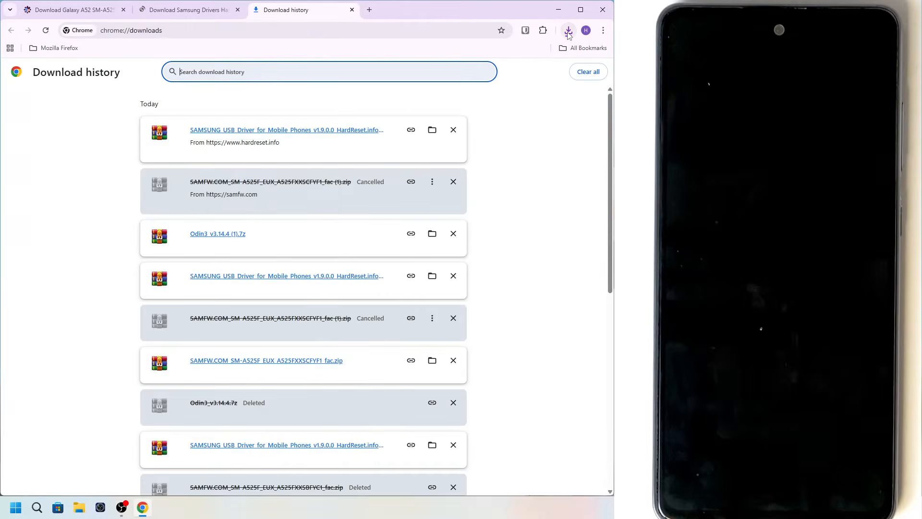
left_click(352, 10)
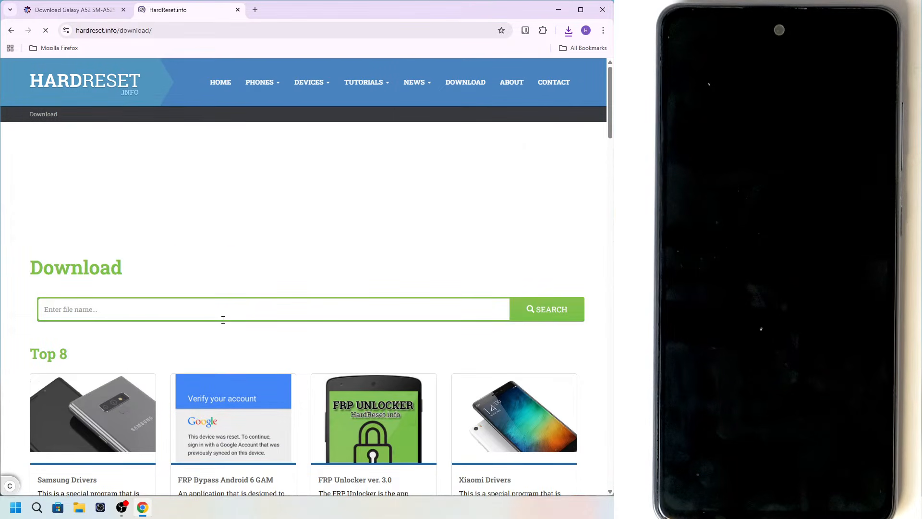
Search the site's downloads for "odin" and download Odin3 v3.14.4.
left_click(223, 315)
type("odin")
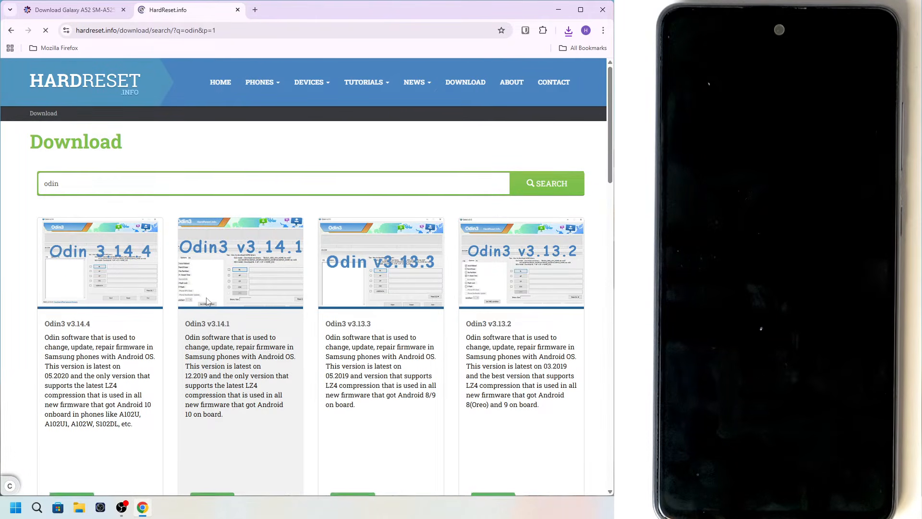
scroll(207, 301, "down", 2)
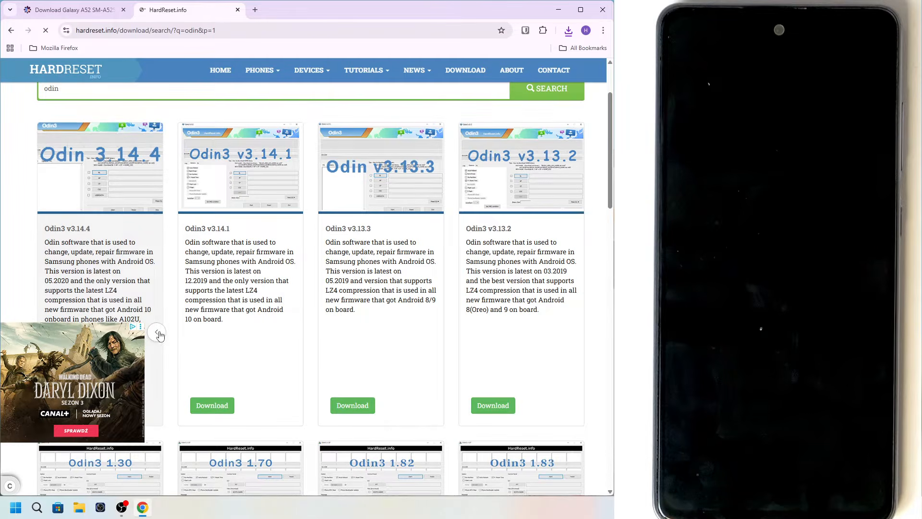
left_click(158, 335)
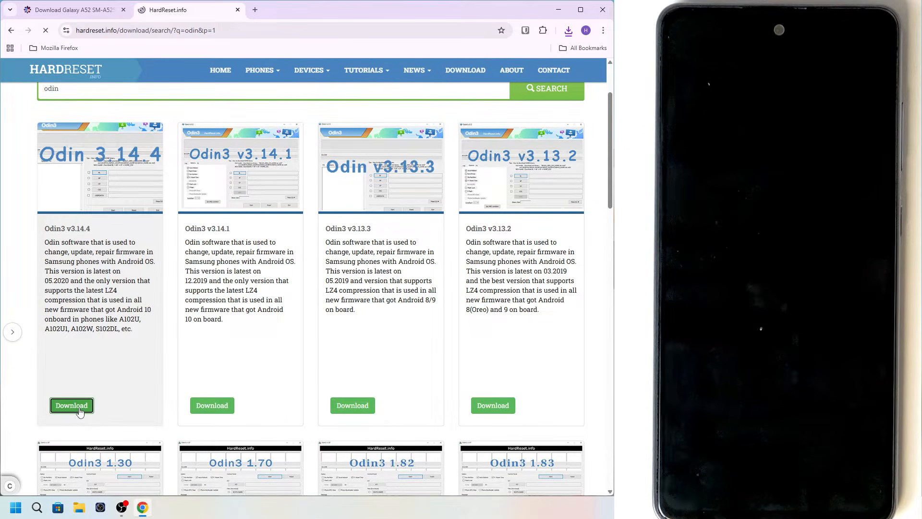
left_click(80, 411)
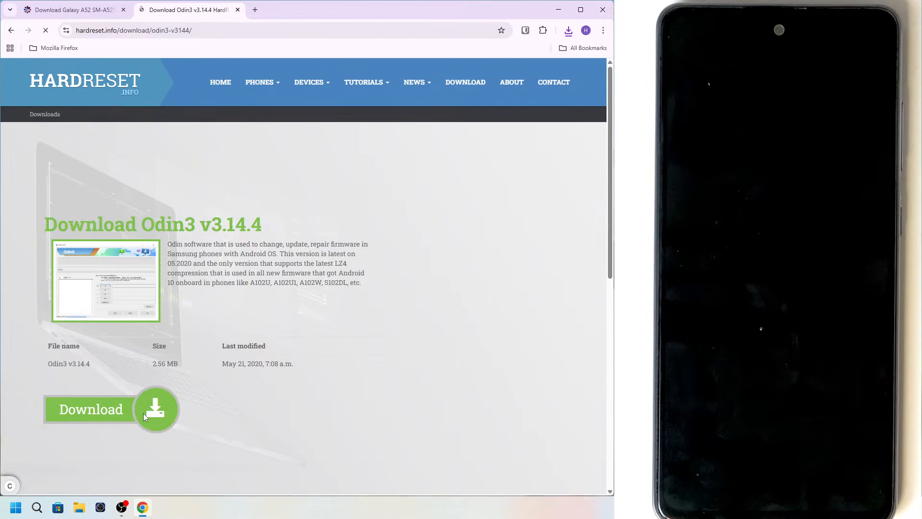
left_click(154, 413)
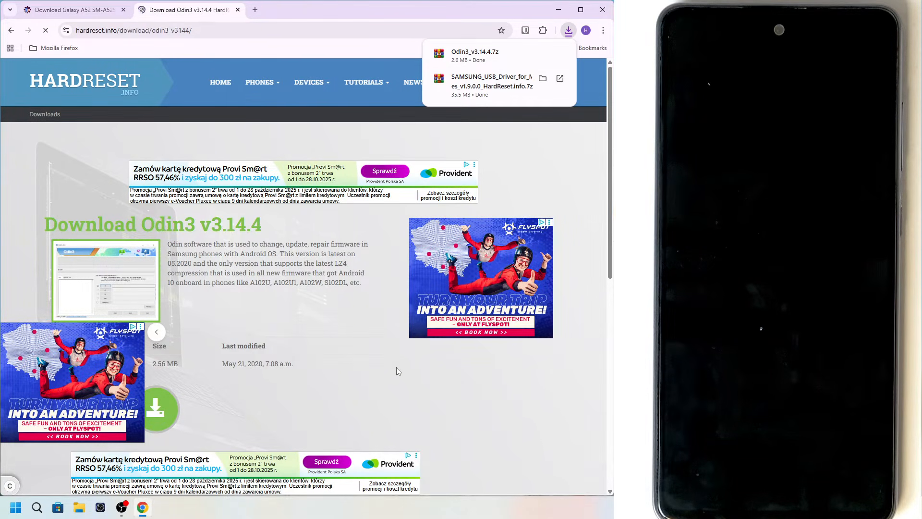
In File Explorer's Downloads folder, delete the three previously extracted folders and the older "(1)" copies of the Odin3 and Samsung driver archives.
left_click(79, 508)
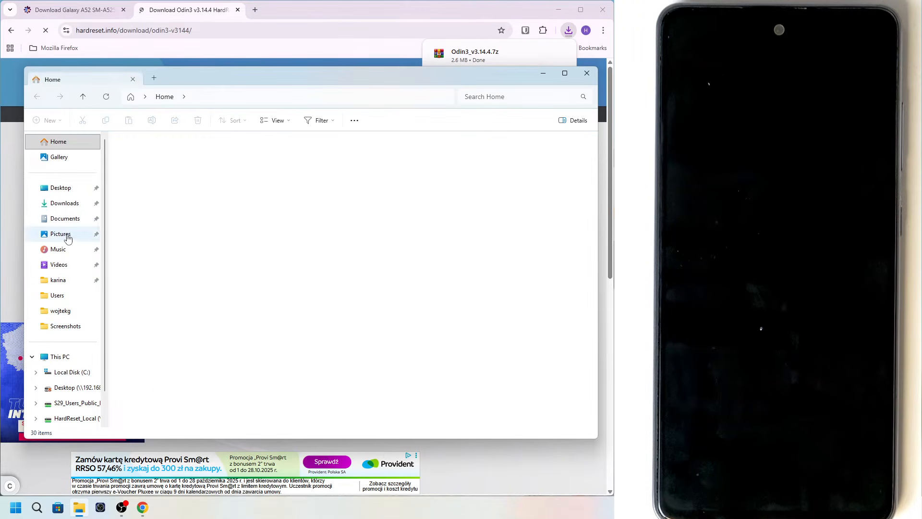
left_click(70, 204)
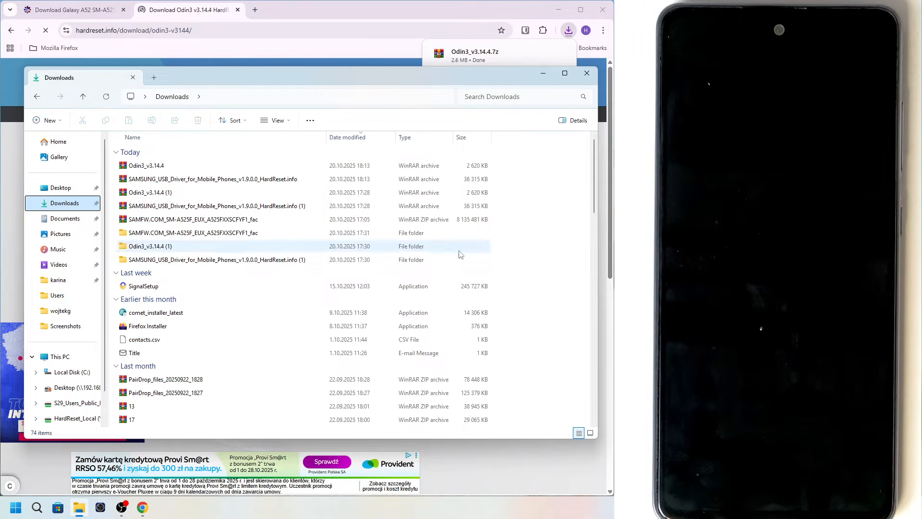
left_click_drag(515, 255, 422, 232)
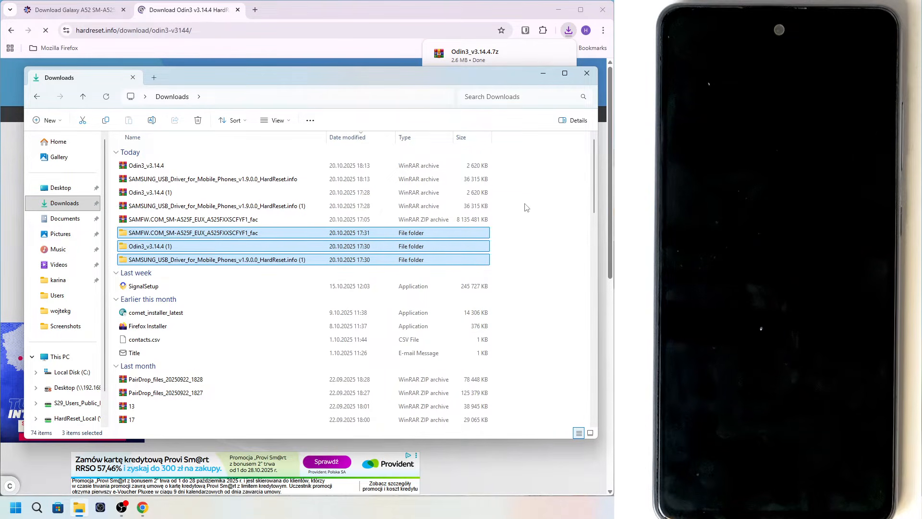
left_click_drag(504, 207, 464, 199)
key("Delete")
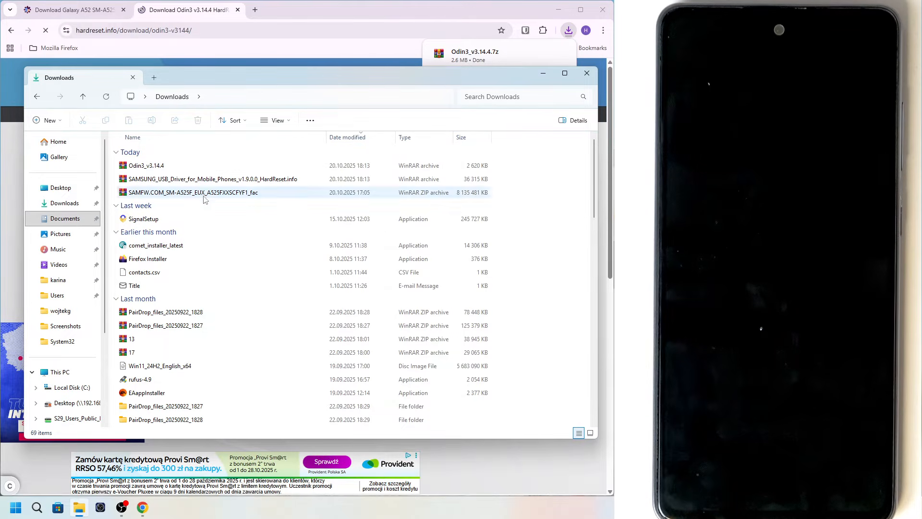
Switch to Chrome and open the WinRAR website, win-rar.com, in a new tab.
left_click(256, 13)
left_click(256, 12)
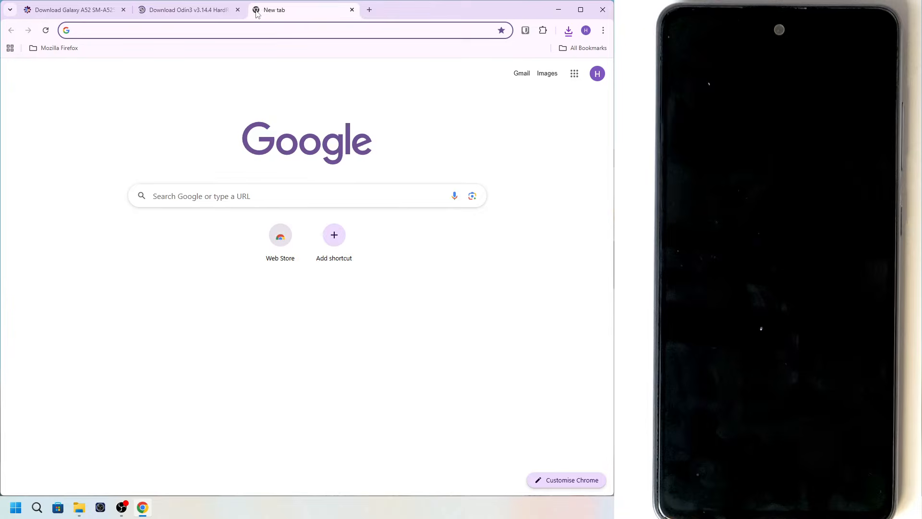
type("win")
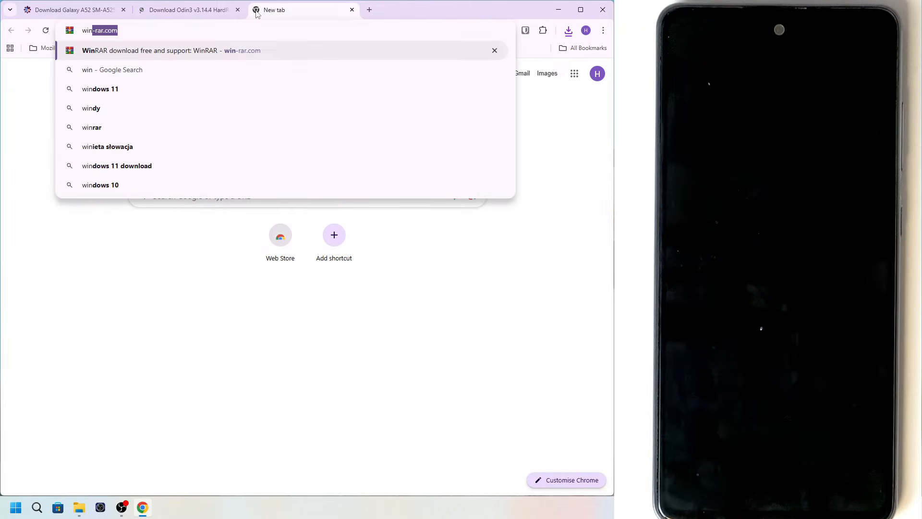
key("Return")
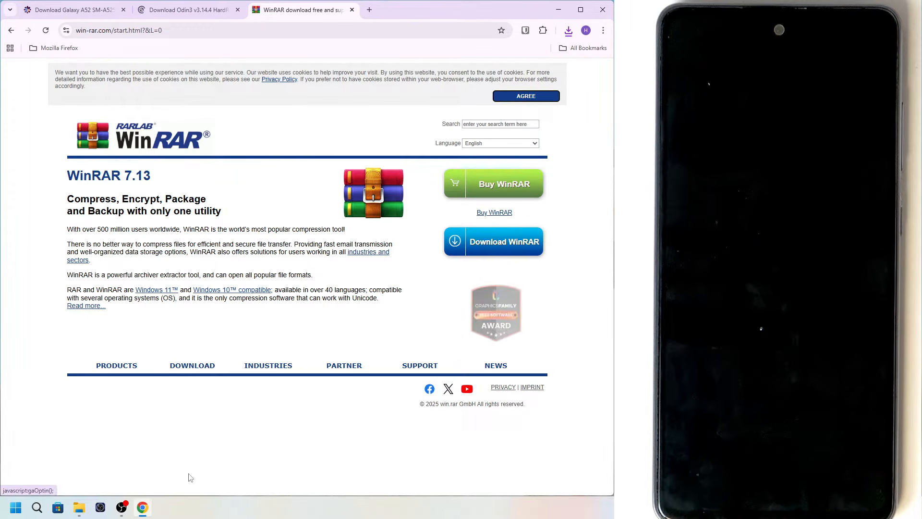
Switch to the Downloads folder and extract the SAMFW.COM_SM-A525F_EUX_A525FXXSCFYF1_fac archive into its own folder with WinRAR.
left_click(79, 508)
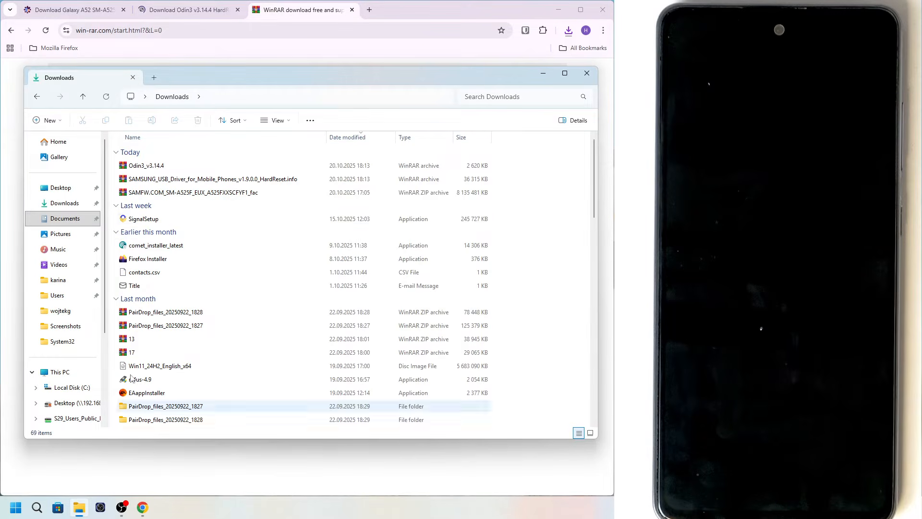
right_click(145, 194)
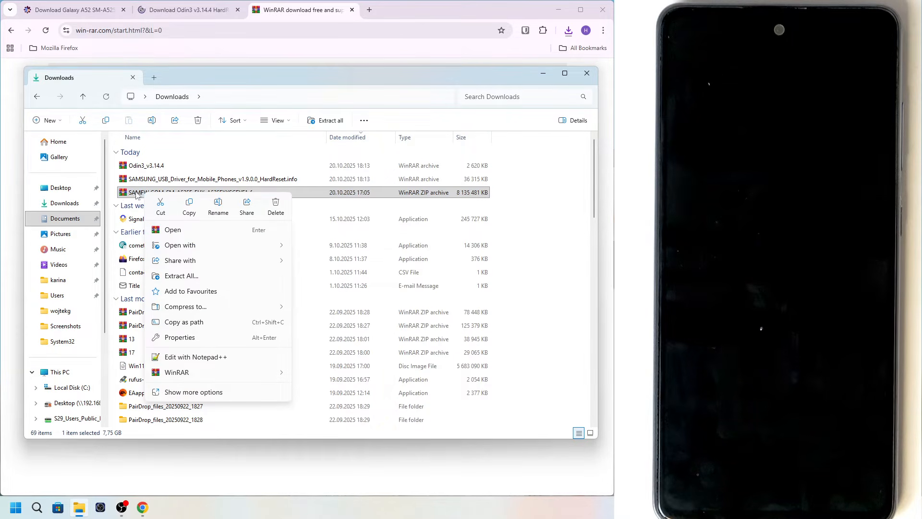
mouse_move(234, 372)
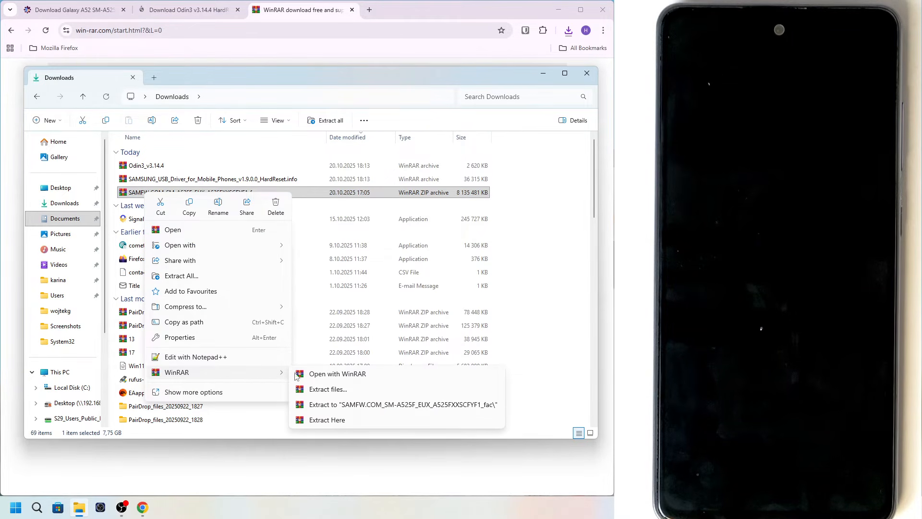
left_click(327, 403)
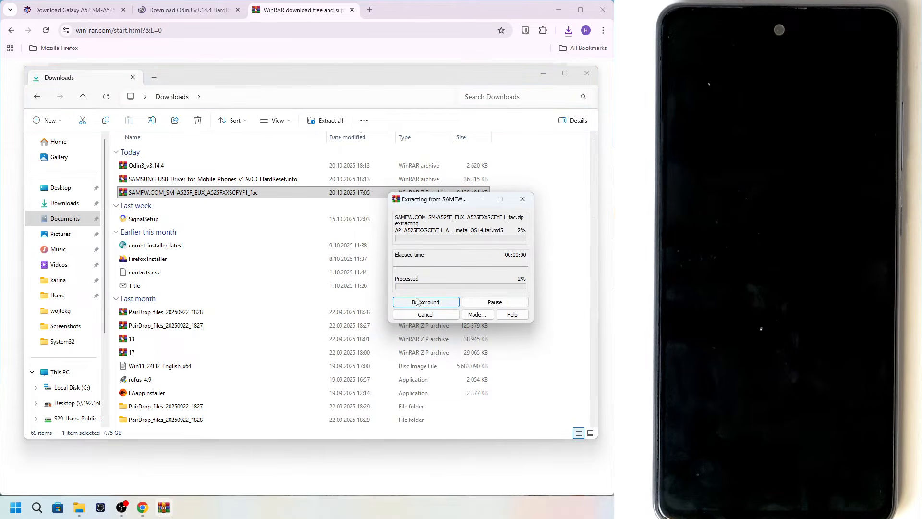
Extract the SAMSUNG_USB_Driver_for_Mobile_Phones_v1.9.0.0_HardReset.info archive into its own folder with WinRAR.
left_click(186, 181)
right_click(187, 182)
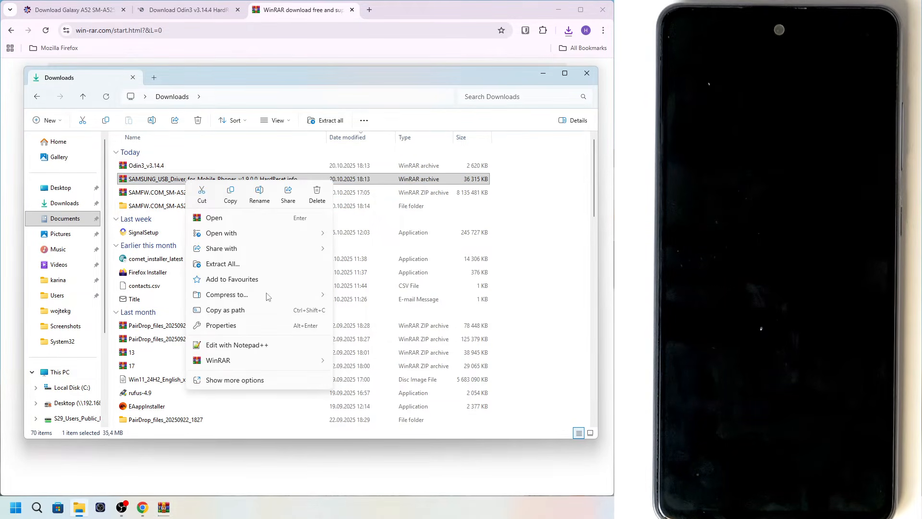
mouse_move(248, 362)
left_click(375, 399)
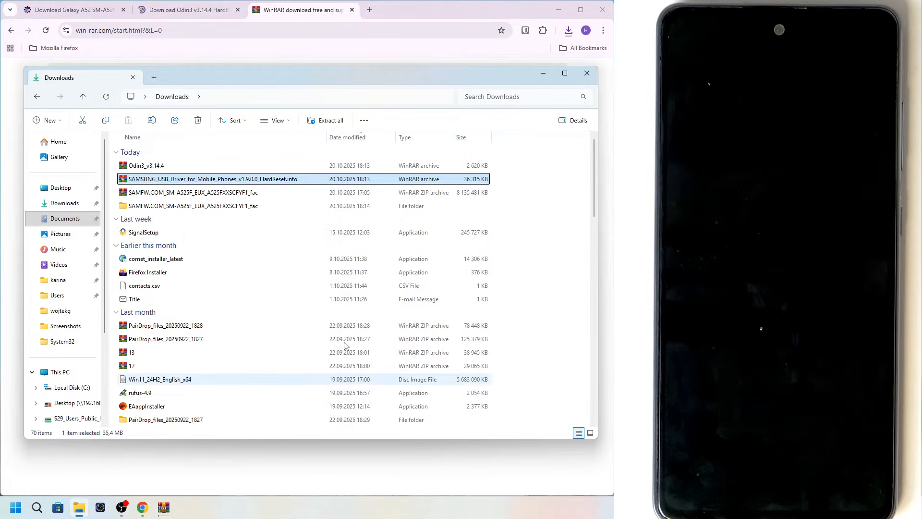
Extract the Odin3_v3.14.4 archive into its own folder with WinRAR.
left_click(163, 166)
right_click(163, 165)
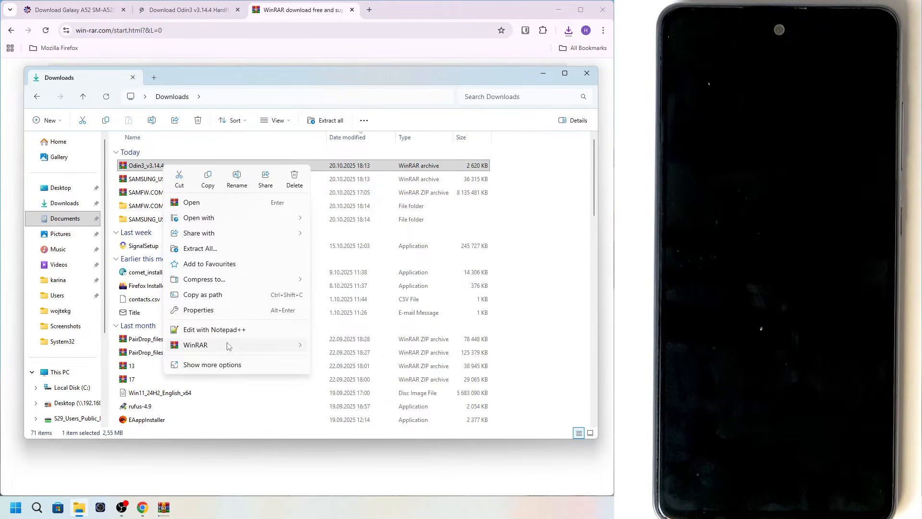
mouse_move(228, 345)
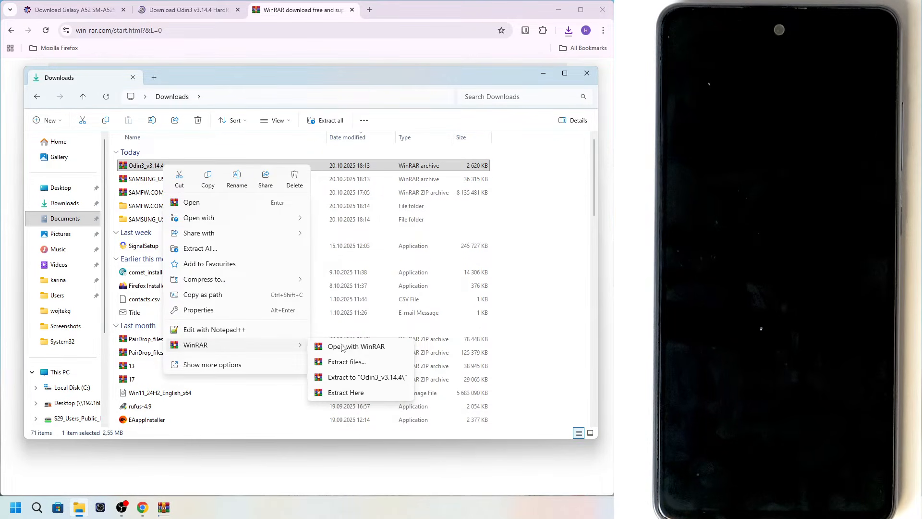
left_click(355, 378)
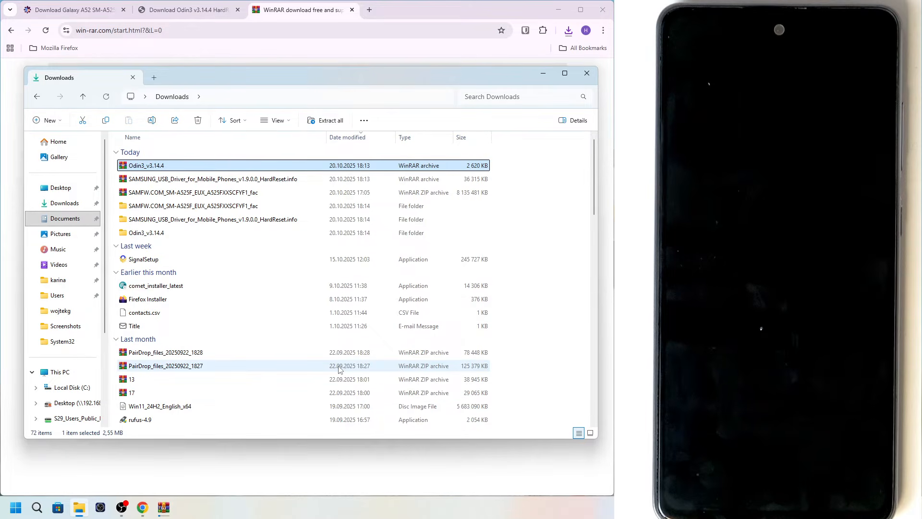
Bring up the firmware extraction progress window and place it below the newly extracted folders to monitor it.
mouse_move(169, 511)
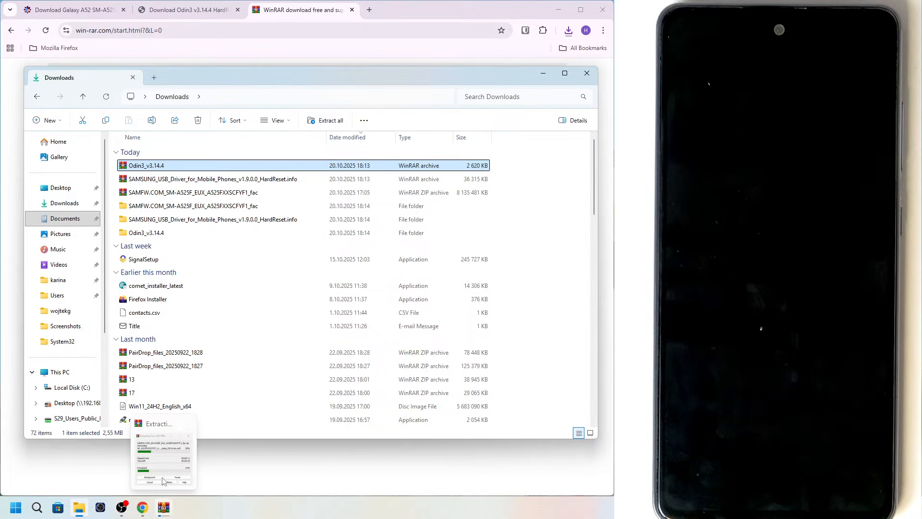
left_click(165, 471)
left_click_drag(427, 196, 248, 257)
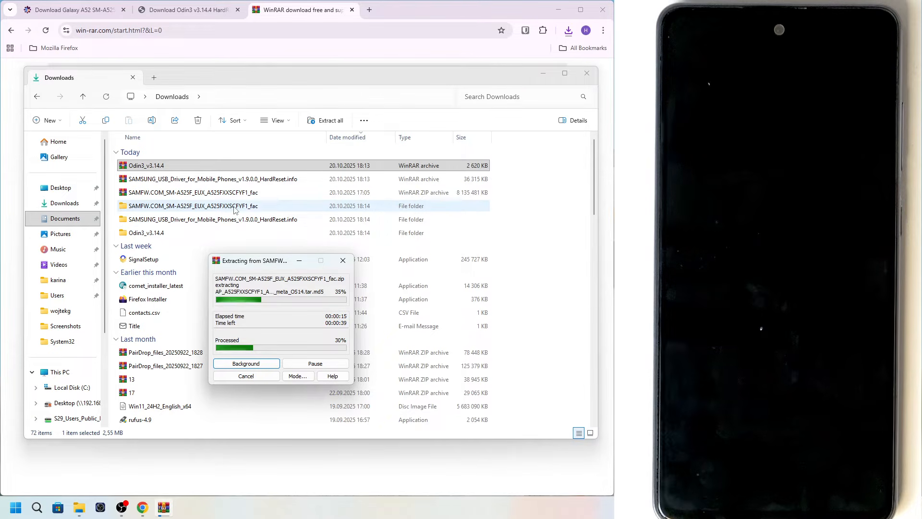
Show the SamFw firmware page and bring the WinRAR extraction progress window back in front of it.
left_click(78, 16)
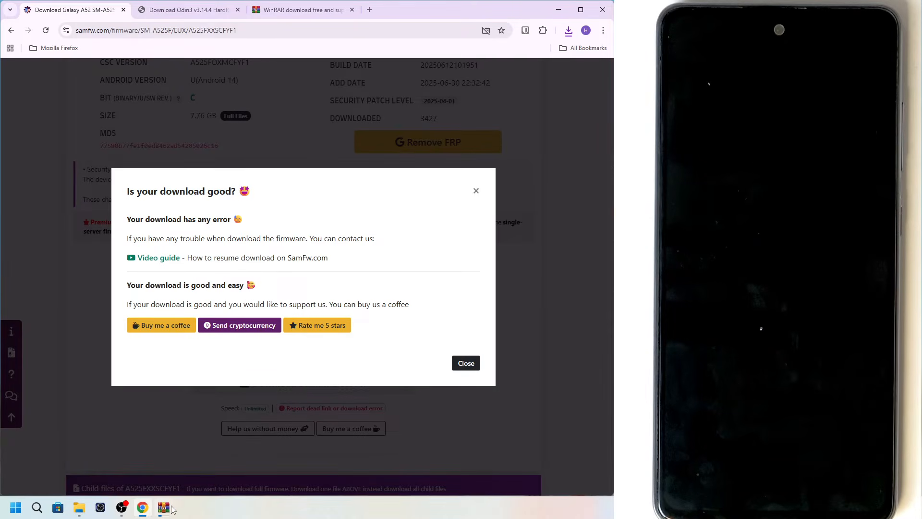
mouse_move(169, 510)
left_click(163, 456)
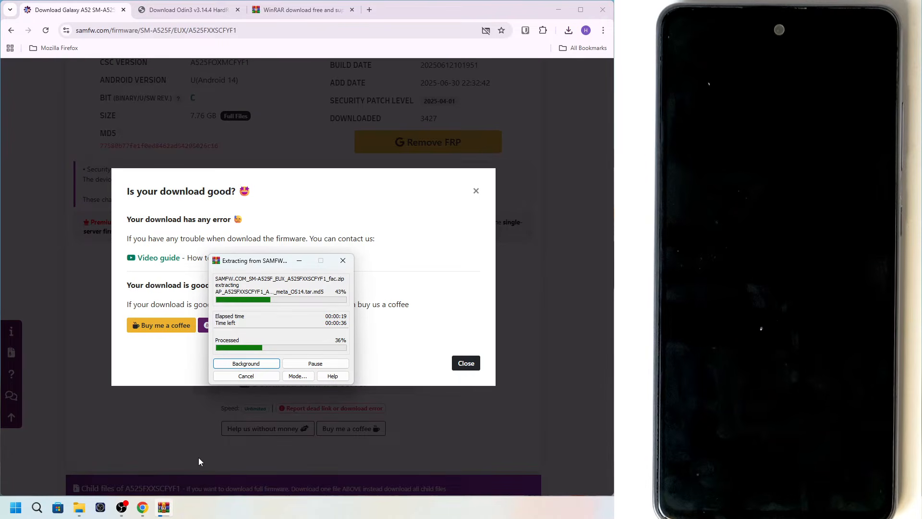
Return to the Downloads folder, run the installer from the extracted Samsung USB driver folder and agree to continue the installation.
mouse_move(80, 508)
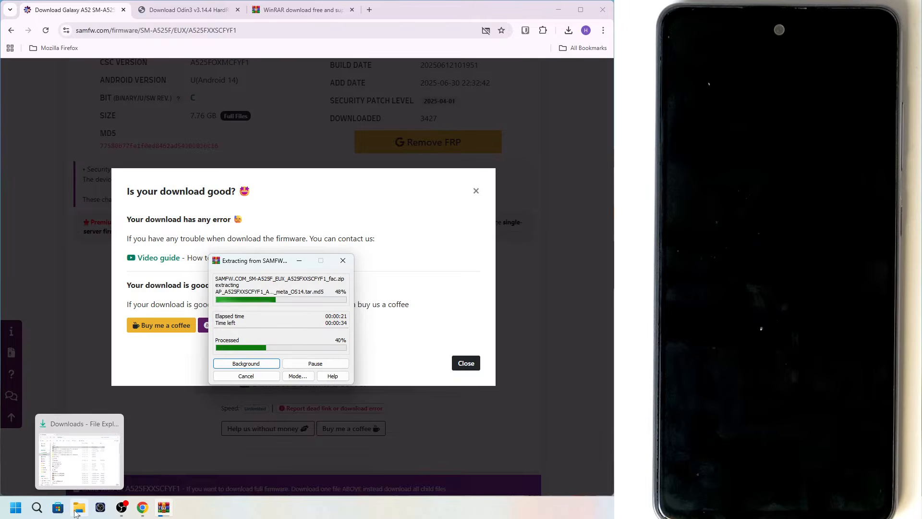
left_click(80, 463)
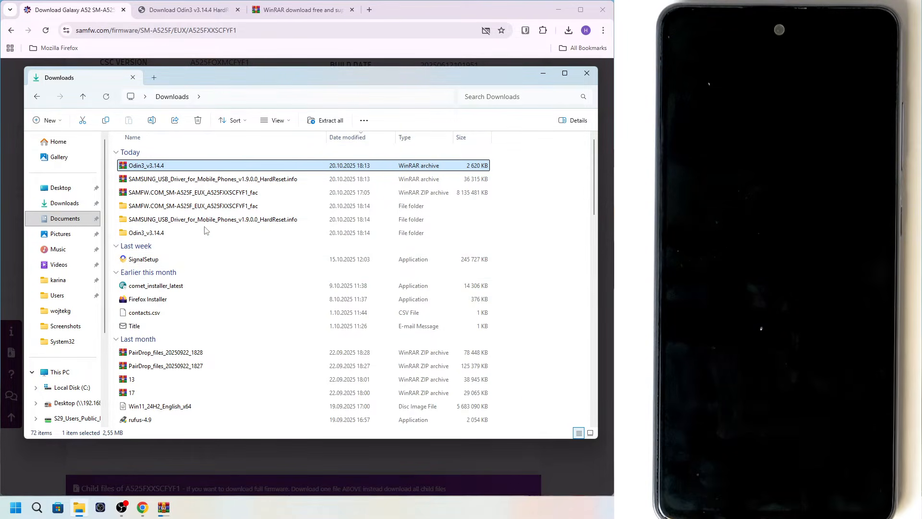
double_click(162, 221)
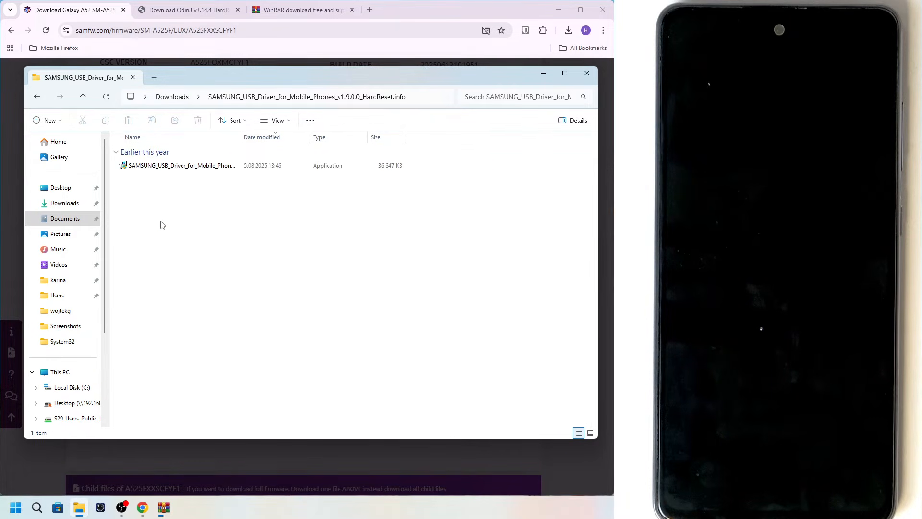
double_click(168, 166)
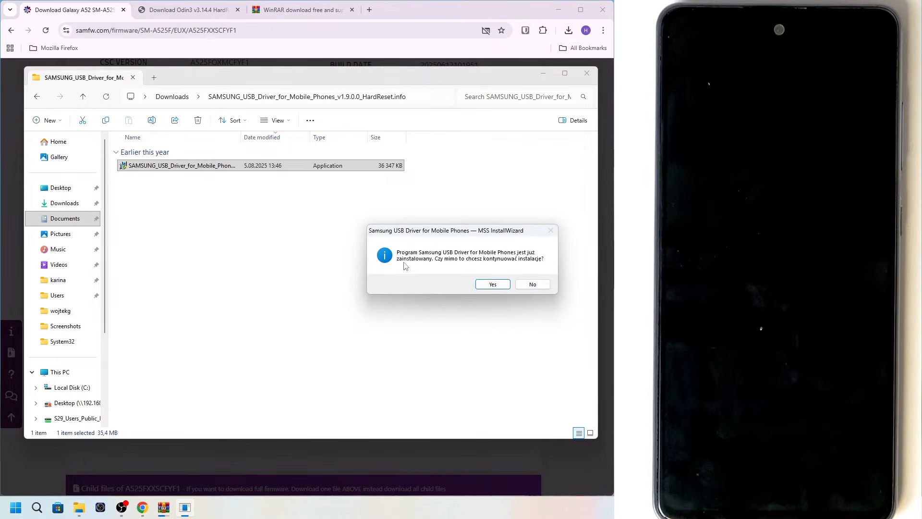
left_click_drag(435, 235, 347, 232)
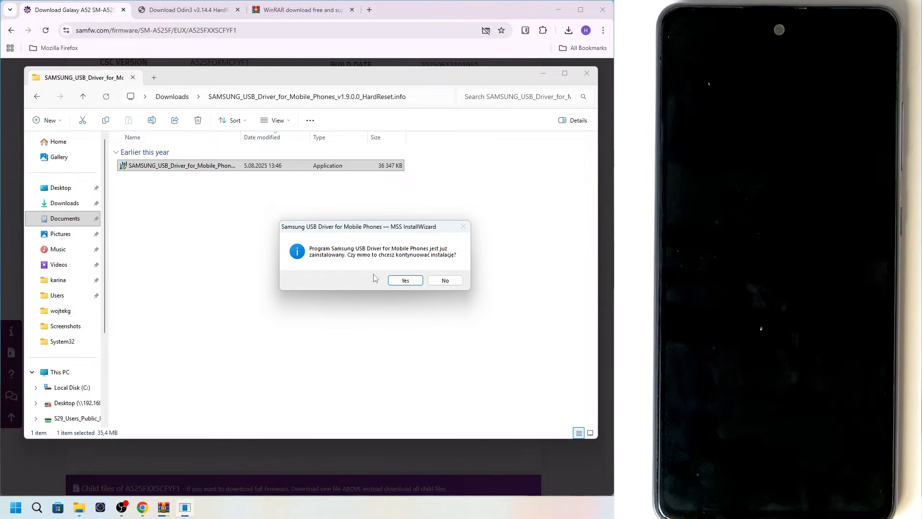
left_click(405, 280)
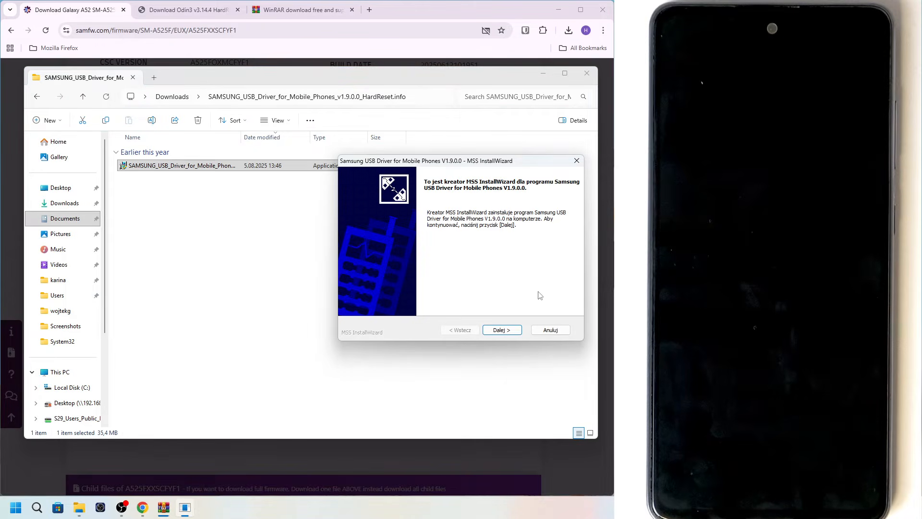
Install Samsung USB Driver for Mobile Phones V1.9.0.0 with Polish as the language and Poland as the region.
left_click(497, 327)
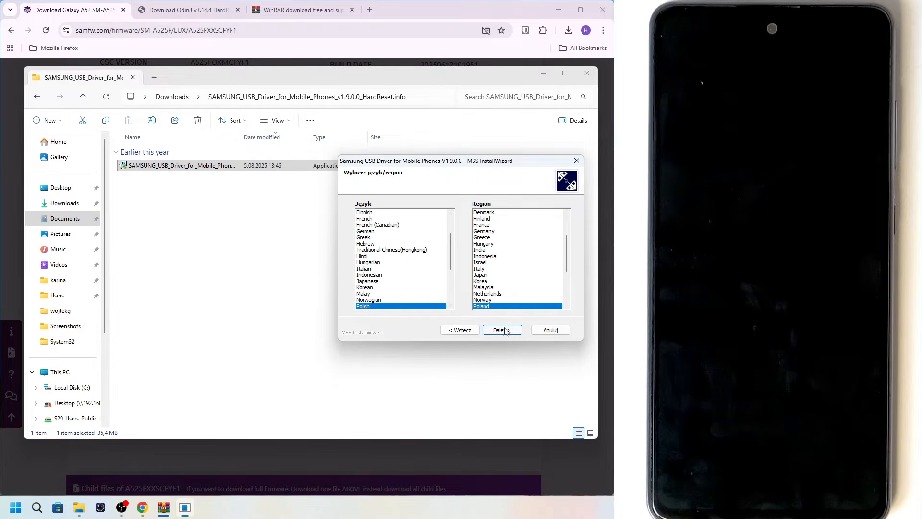
left_click(502, 330)
left_click(502, 329)
left_click_drag(456, 162, 318, 154)
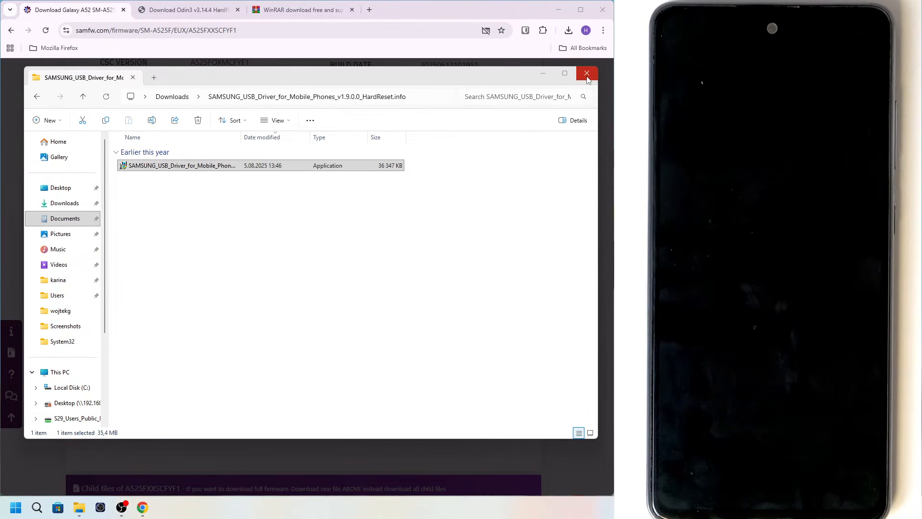
Launch Odin3_v3.14.4 from its extracted folder in Downloads, acknowledge the startup warning and move the Odin window fully into view.
left_click(36, 97)
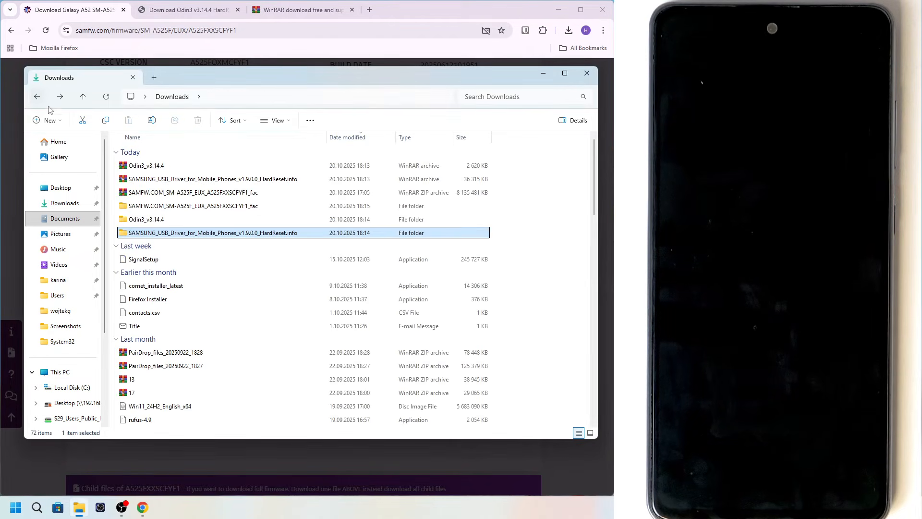
double_click(163, 225)
double_click(143, 166)
double_click(154, 181)
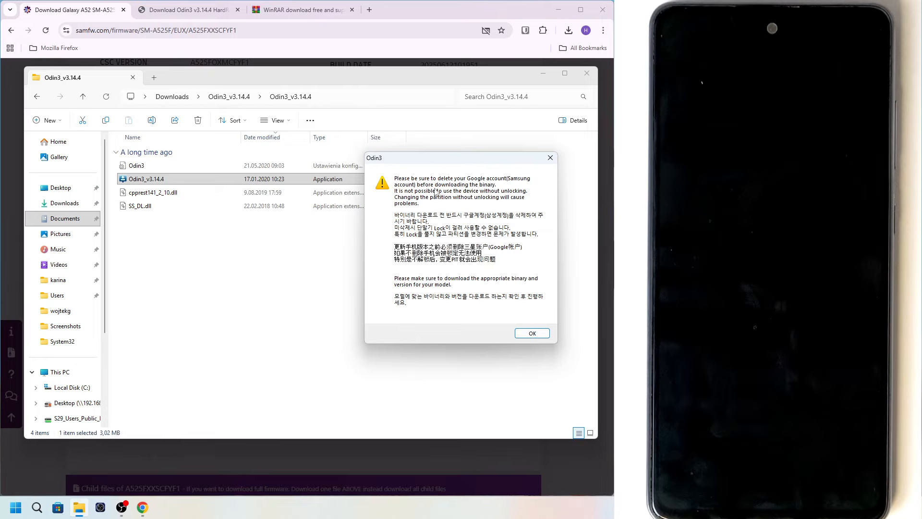
left_click_drag(423, 162, 353, 170)
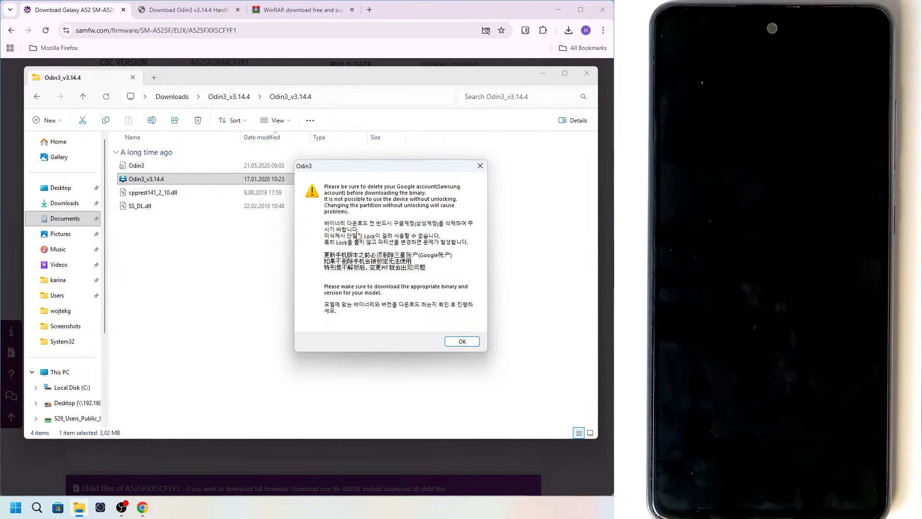
left_click(458, 342)
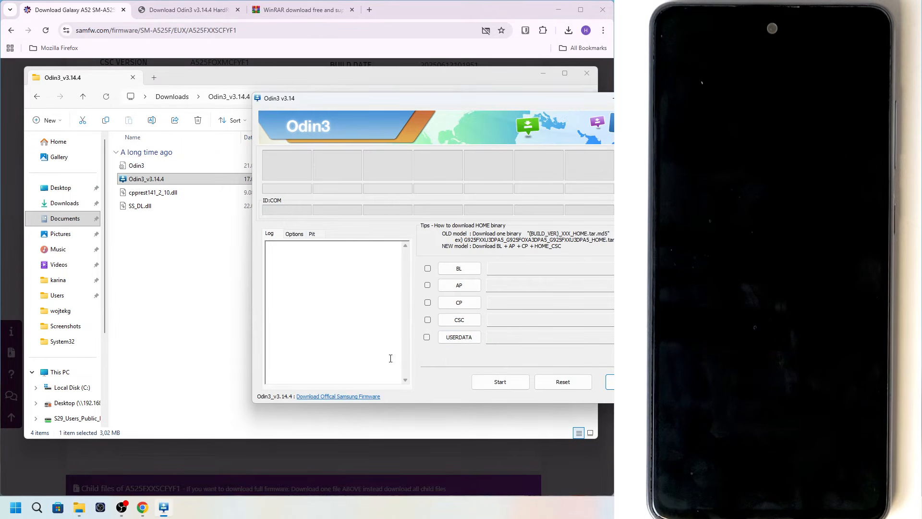
left_click_drag(372, 99, 205, 107)
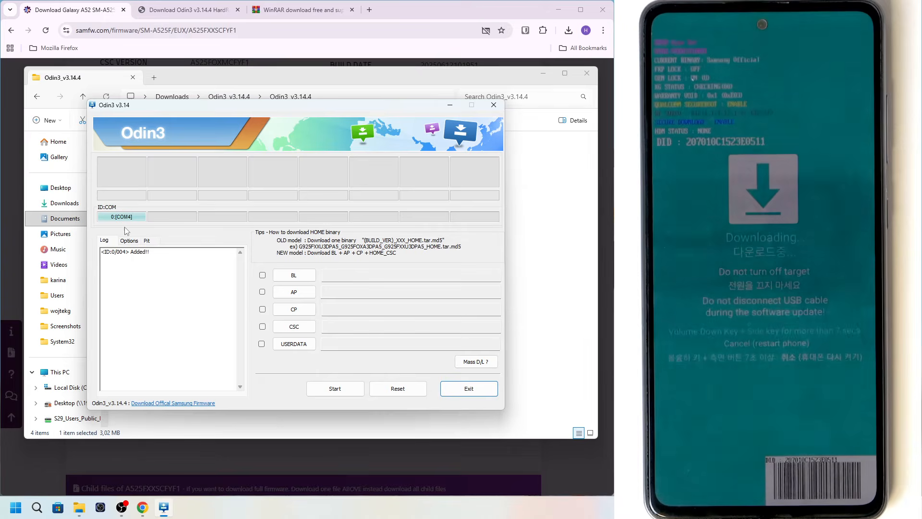
Load the BL_A525FXXSCFYF1 file from the SAMFW.COM_SM-A525F_EUX_A525FXXSCFYF1_fac folder in Downloads into Odin's BL slot.
left_click(301, 277)
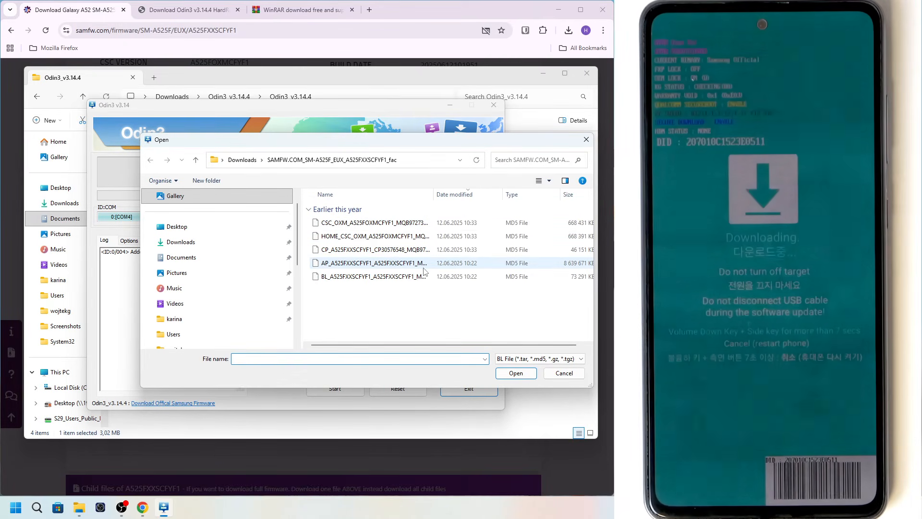
left_click(387, 277)
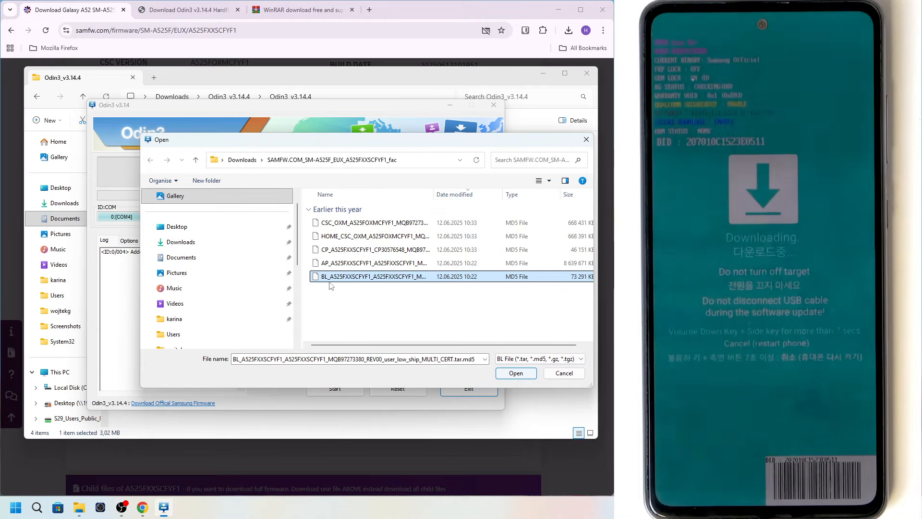
left_click(245, 159)
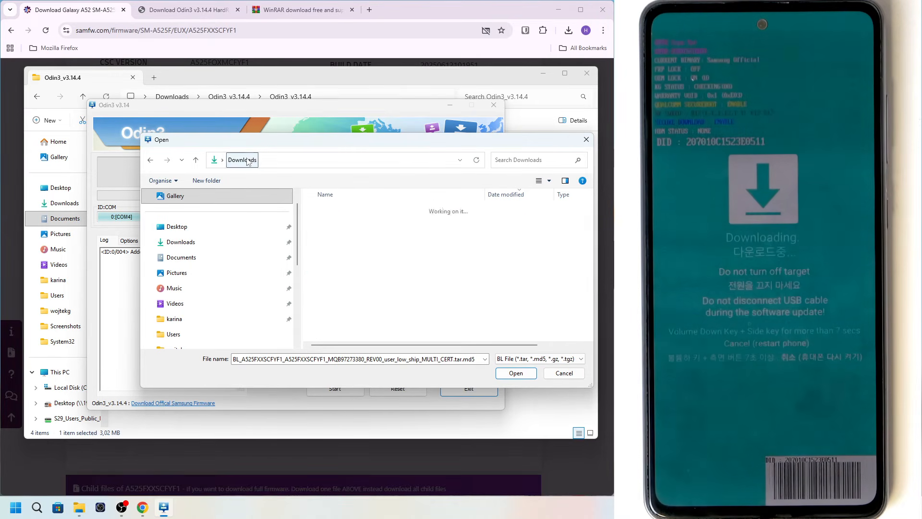
double_click(351, 223)
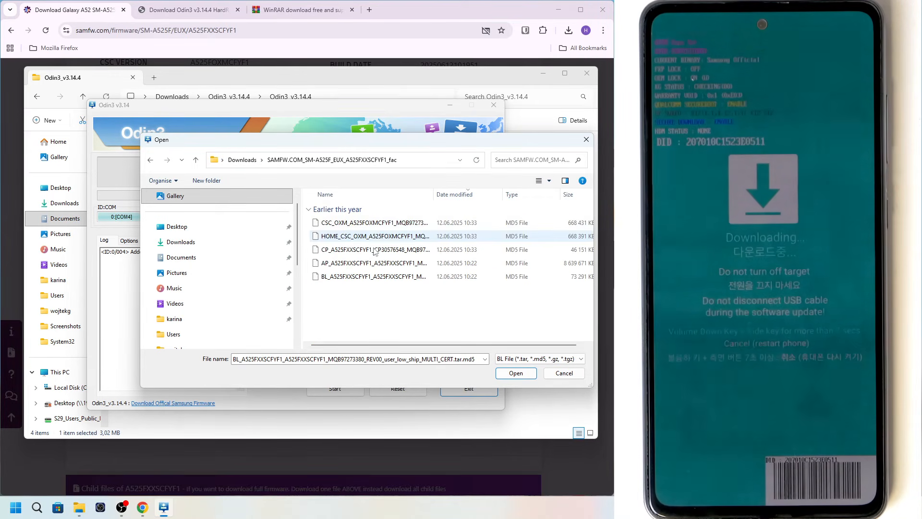
left_click(516, 373)
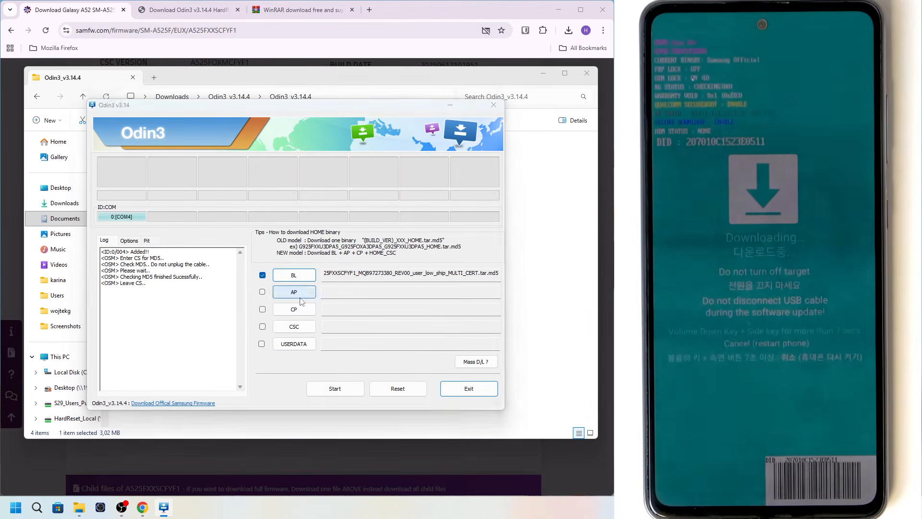
Load the AP_A525FXXSCFYF1 file into the AP slot and the CP_A525FXXSCFYF1_CP30576548 file into the CP slot.
left_click(294, 292)
left_click(354, 262)
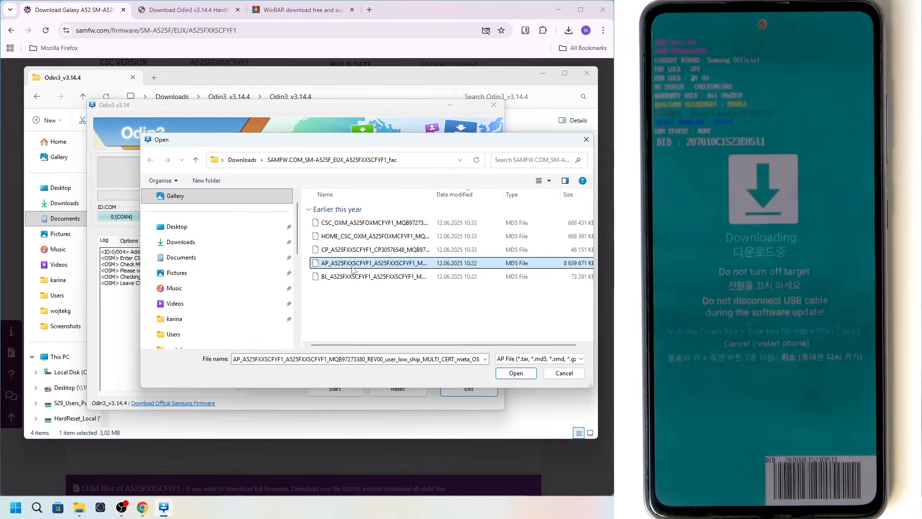
left_click(516, 374)
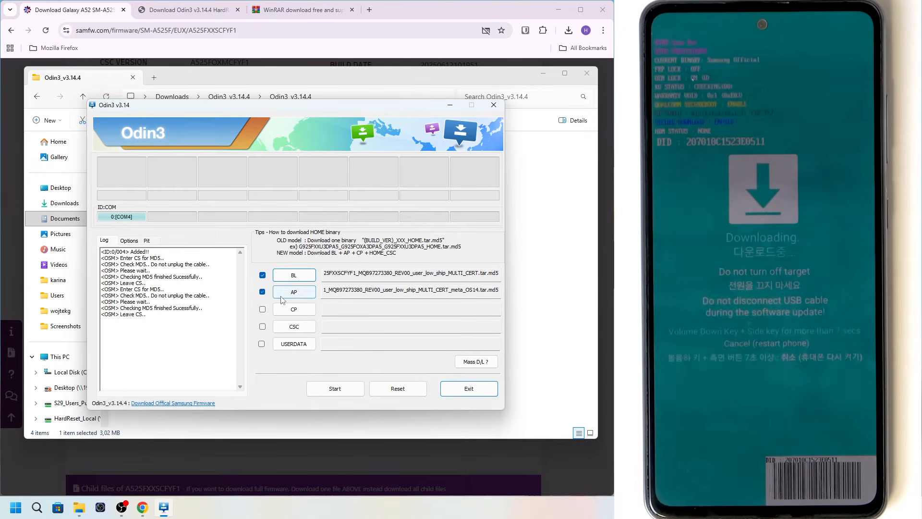
left_click(294, 309)
left_click(331, 249)
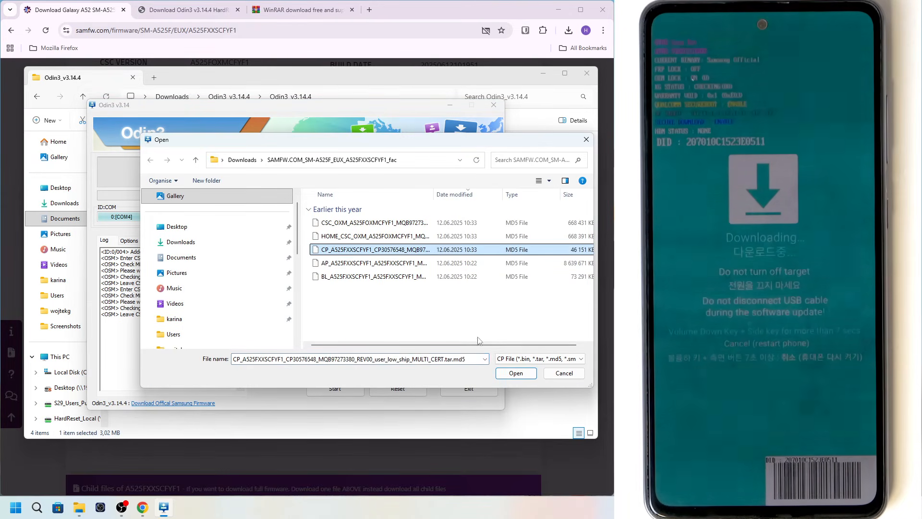
left_click(506, 372)
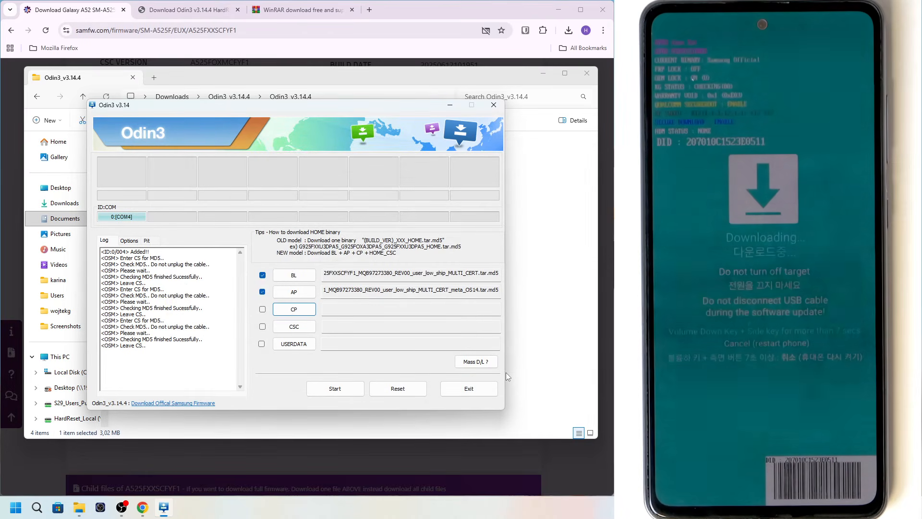
Load the HOME_CSC_OXM_A525FOXMCFYF1 file into the CSC slot and start flashing the phone.
left_click(293, 327)
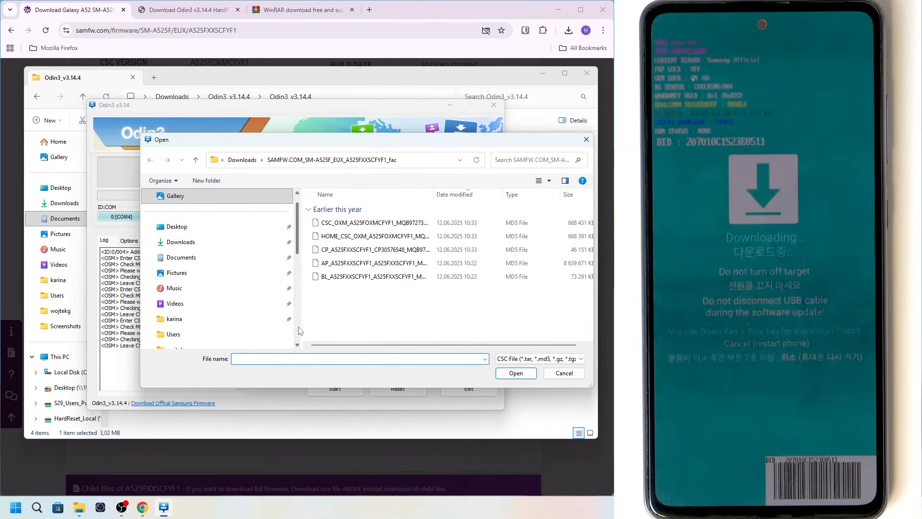
left_click(313, 239)
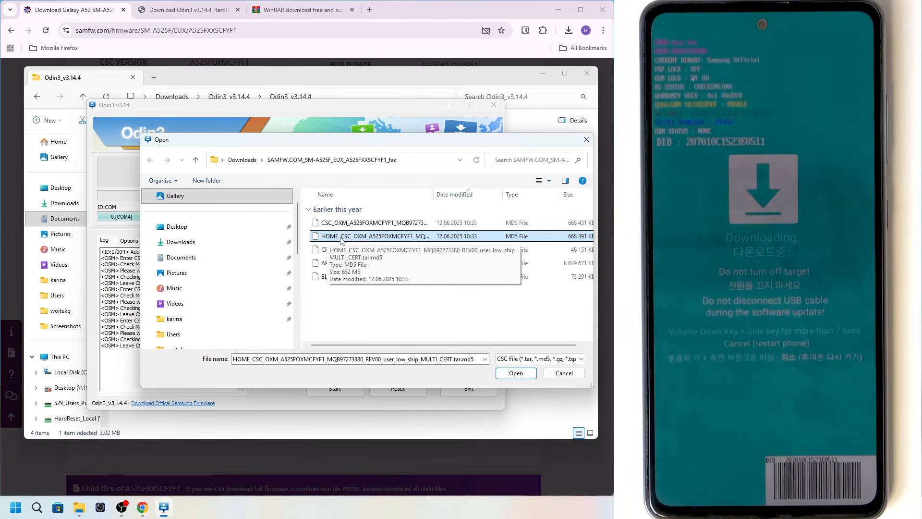
left_click(515, 373)
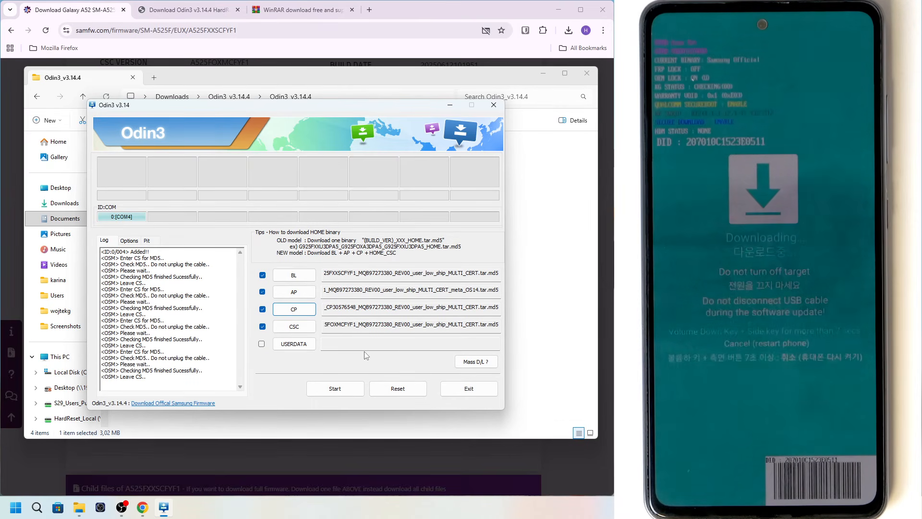
left_click(344, 389)
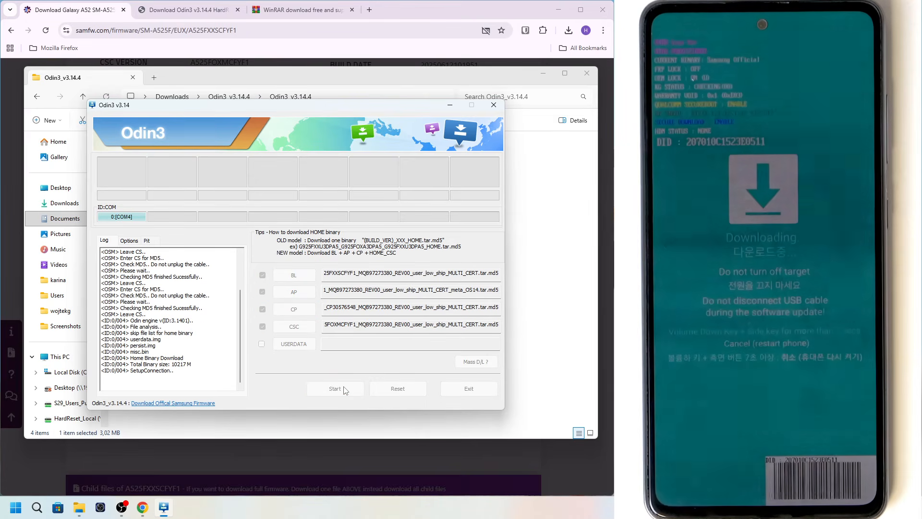